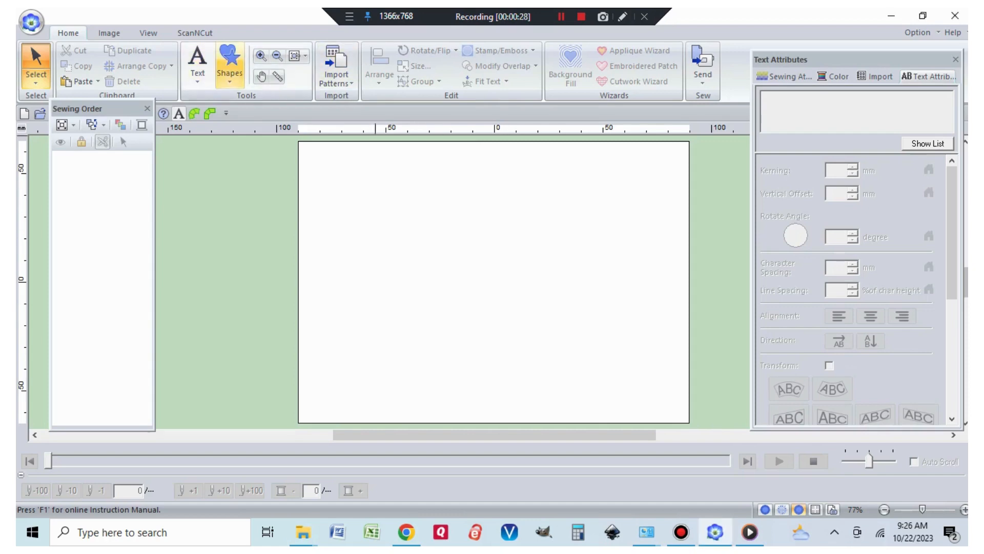
Draw a rectangle about 131 by 19 mm near the page's upper edge, with a black Running Stitch outline
click(230, 67)
click(230, 160)
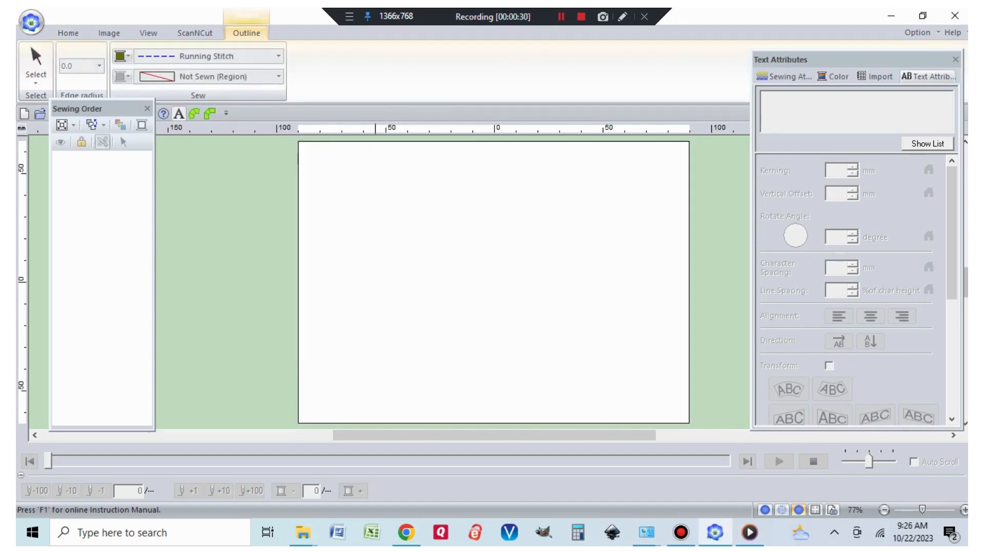
click(123, 56)
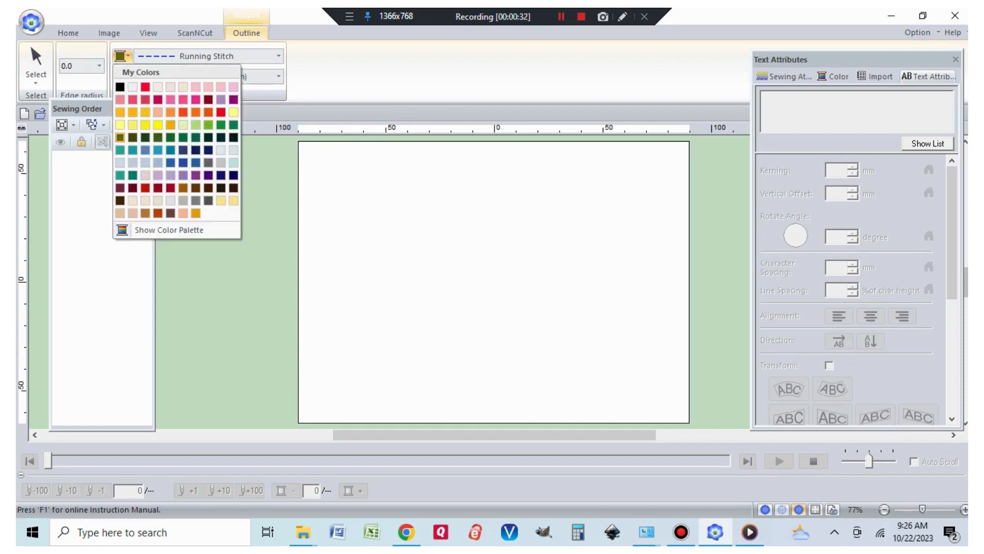
click(120, 87)
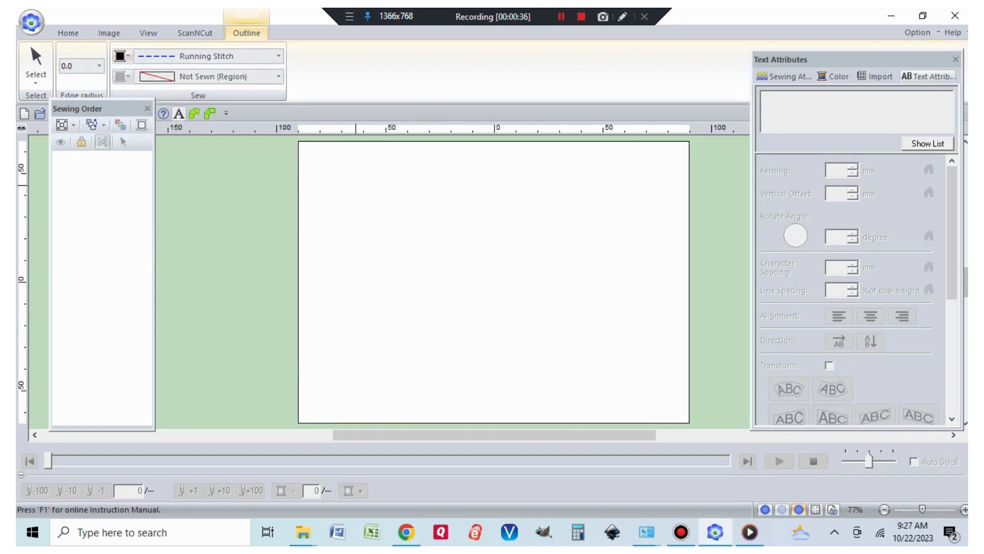
drag(356, 185, 641, 227)
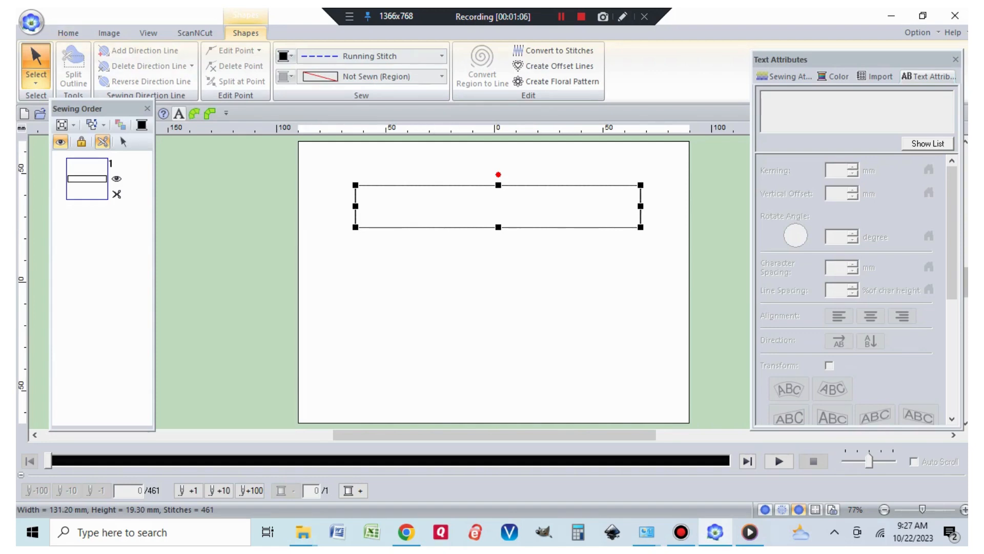
Resize the black rectangle to a height of 25.6 mm without maintaining the aspect ratio
click(68, 33)
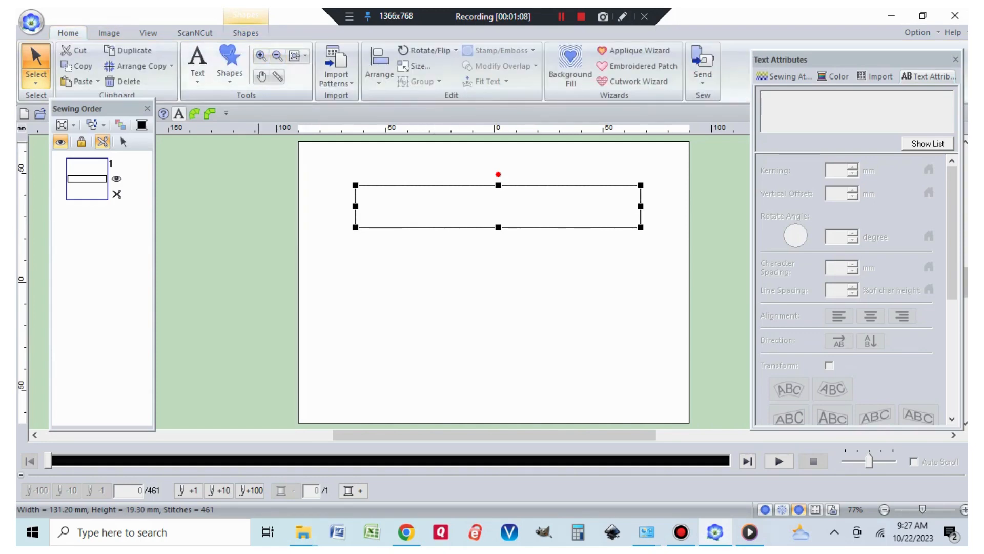
click(416, 67)
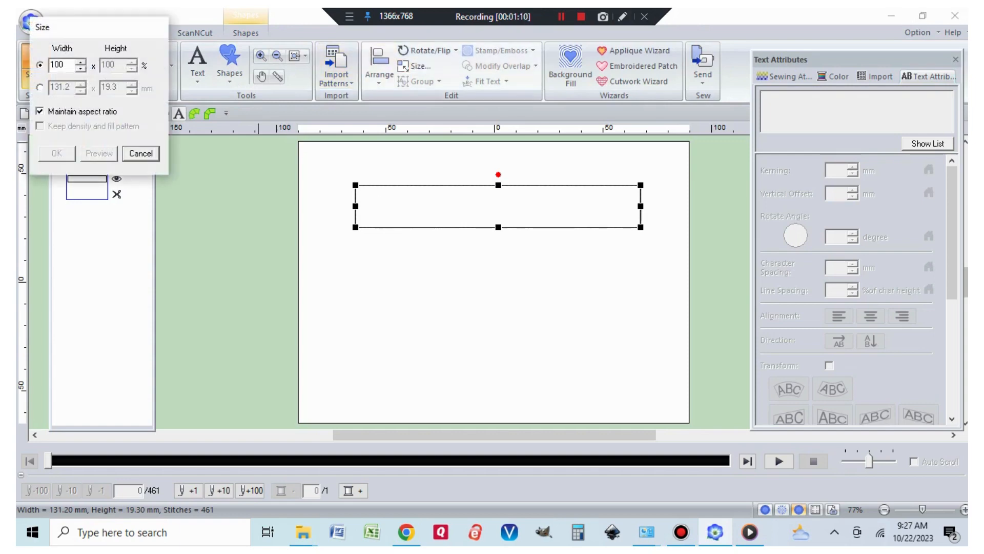
click(40, 88)
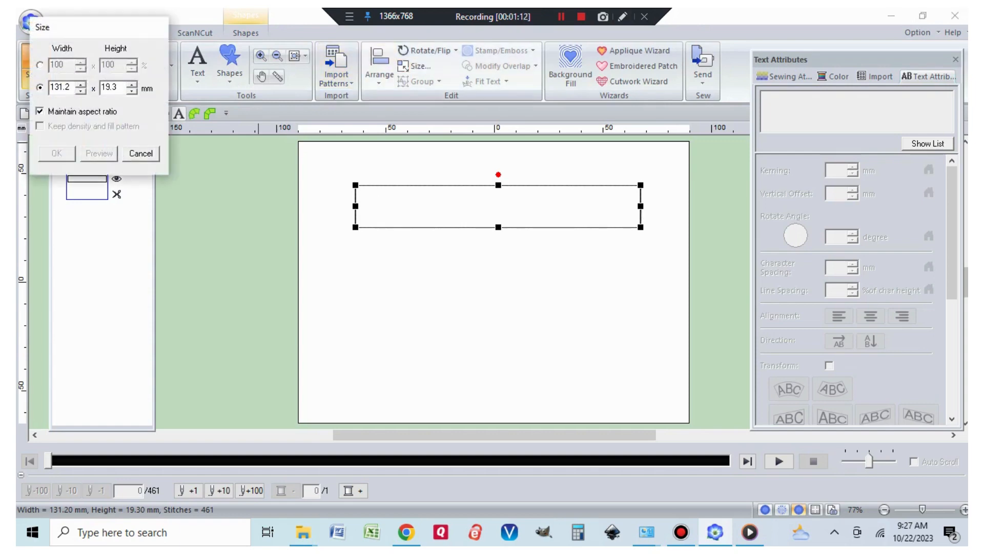
double_click(108, 87)
text(25.6)
click(40, 112)
key(Return)
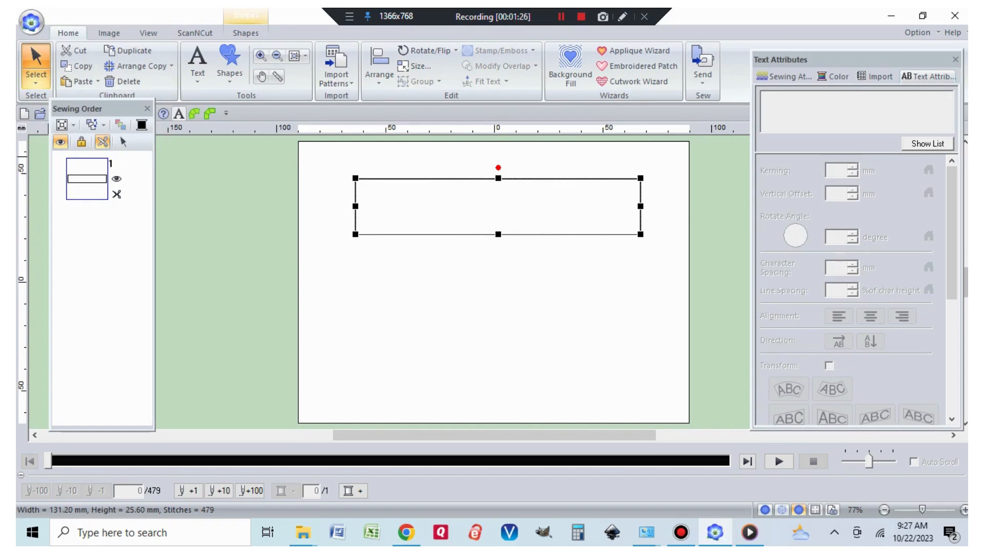
Paste a copy of the black rectangle in place and change the copy's outline color to red
click(77, 66)
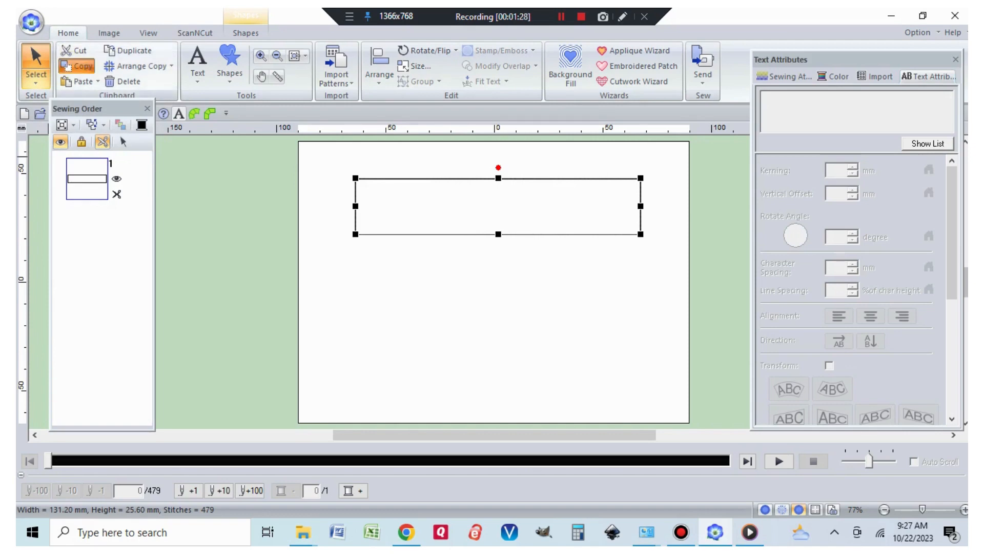
click(77, 81)
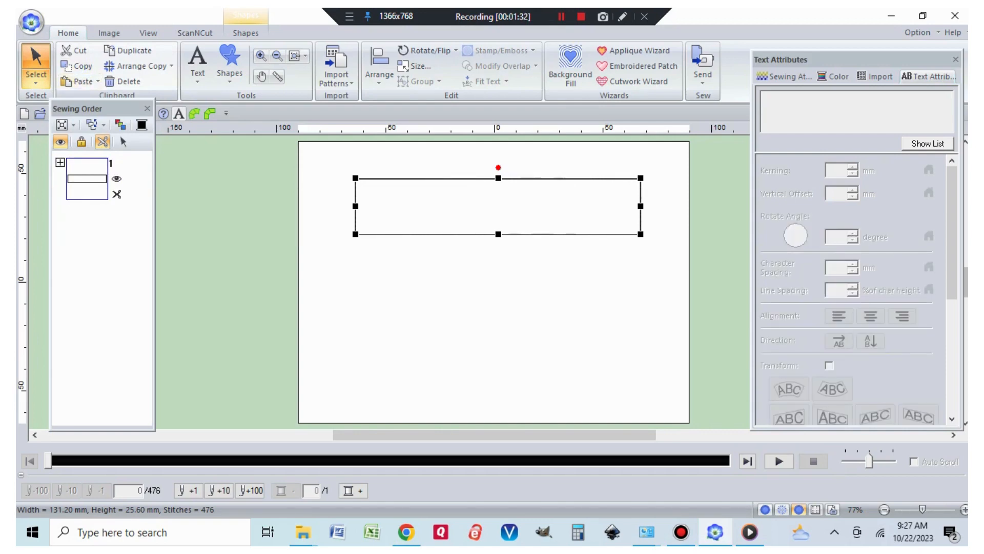
click(245, 33)
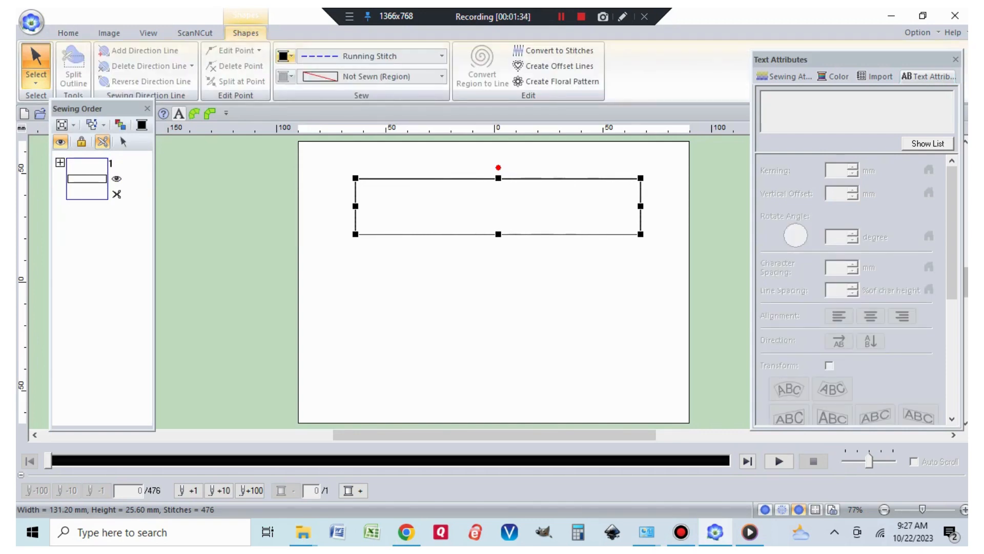
click(291, 56)
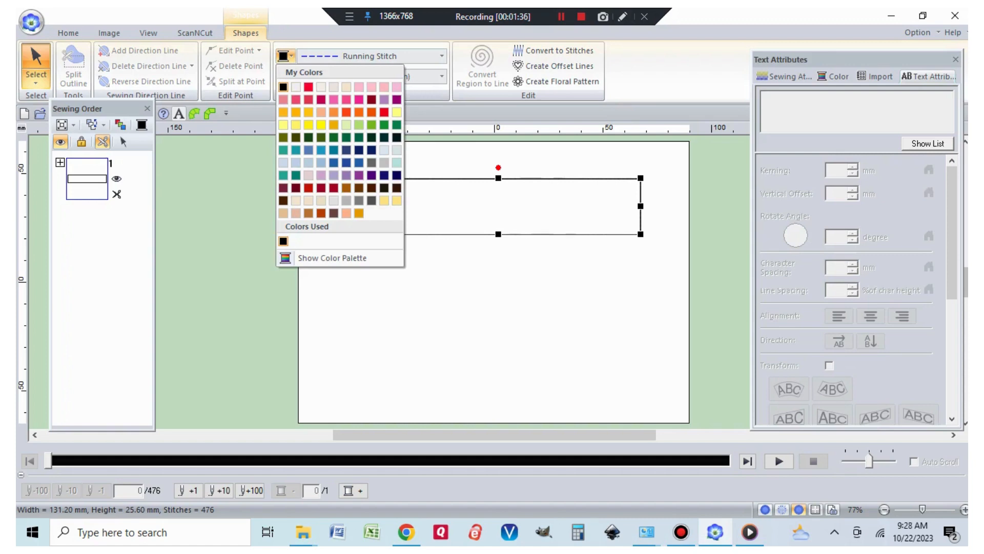
click(308, 87)
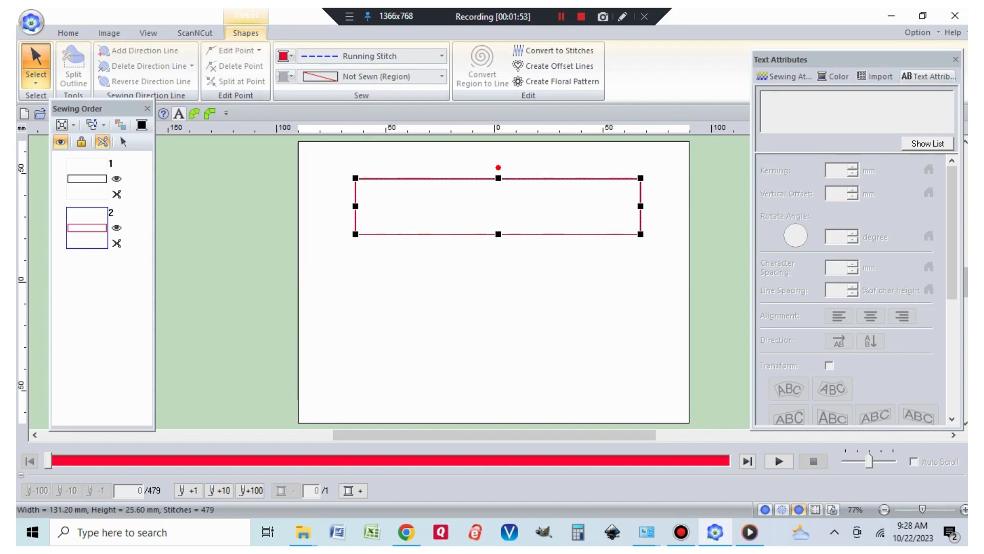
Resize the red rectangle to a height of 17.8 mm without maintaining the aspect ratio
click(68, 32)
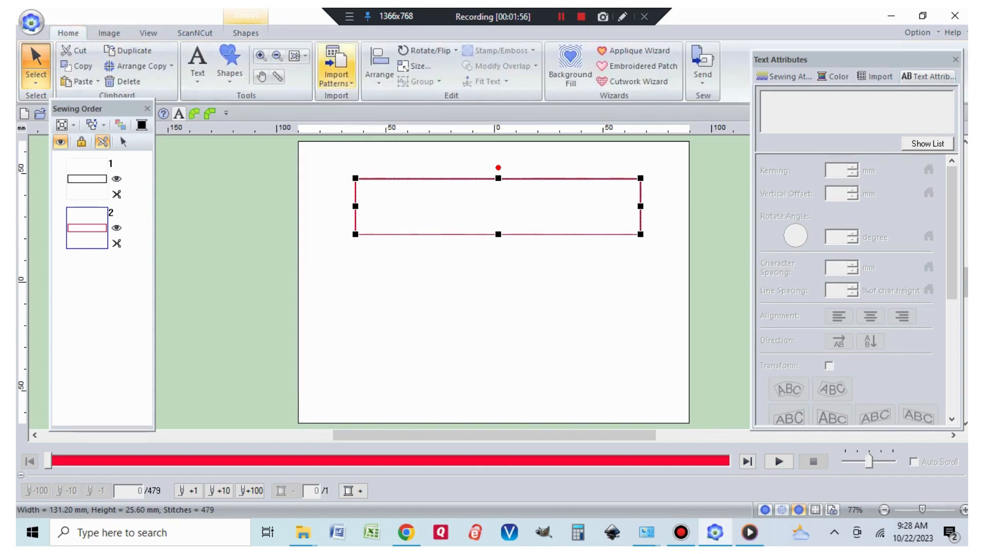
click(416, 66)
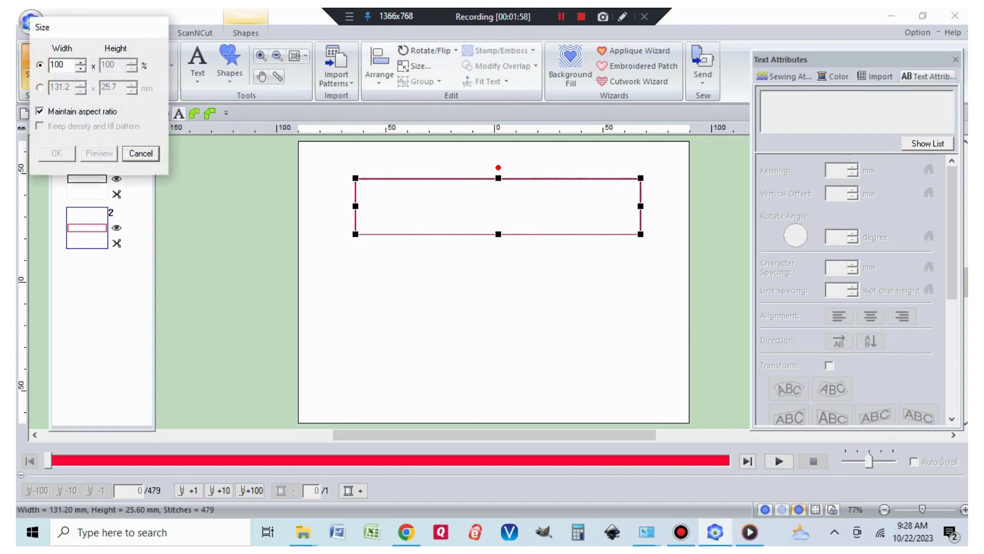
click(40, 88)
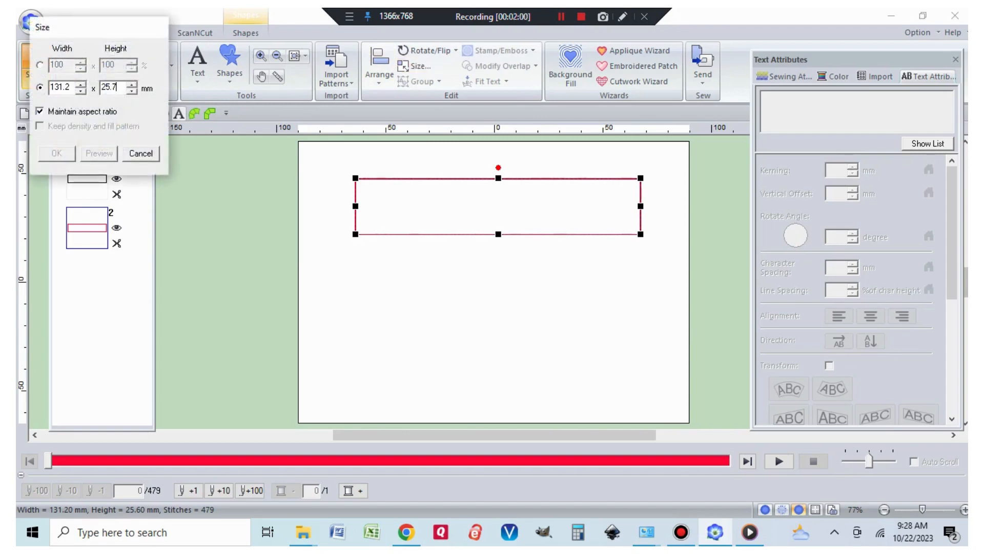
drag(117, 88, 100, 88)
text(17.8)
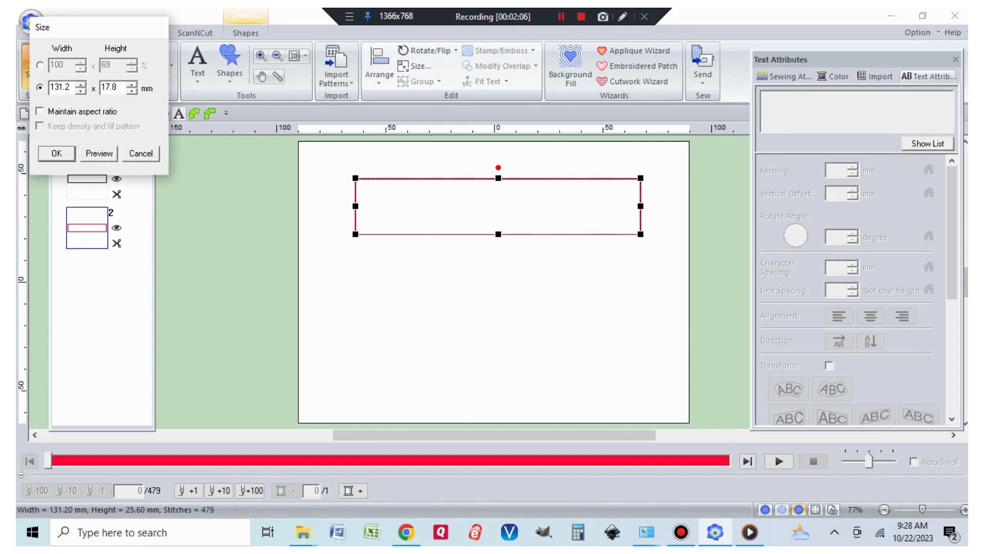
click(56, 153)
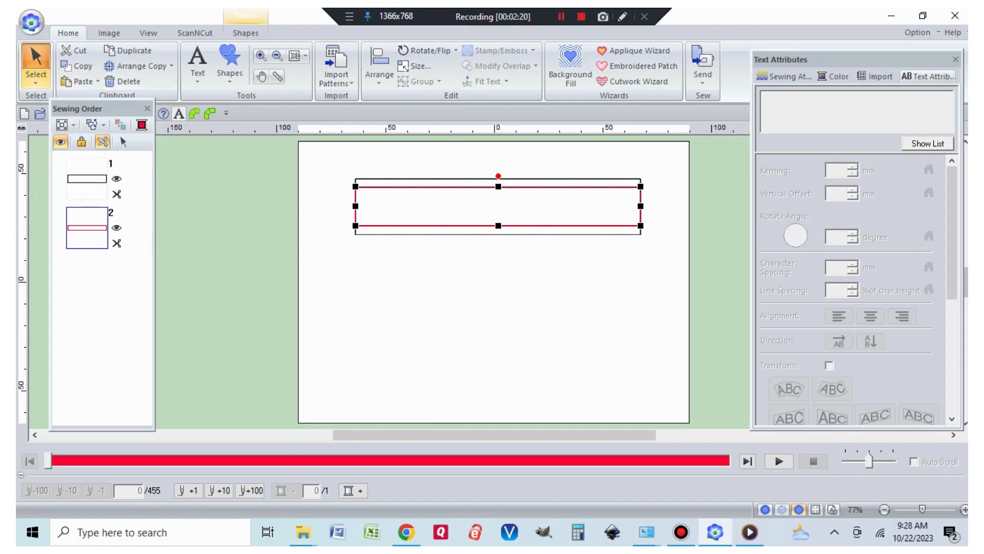
Split the red rectangle's outline at its upper-left and lower-left corner points
click(36, 83)
click(66, 115)
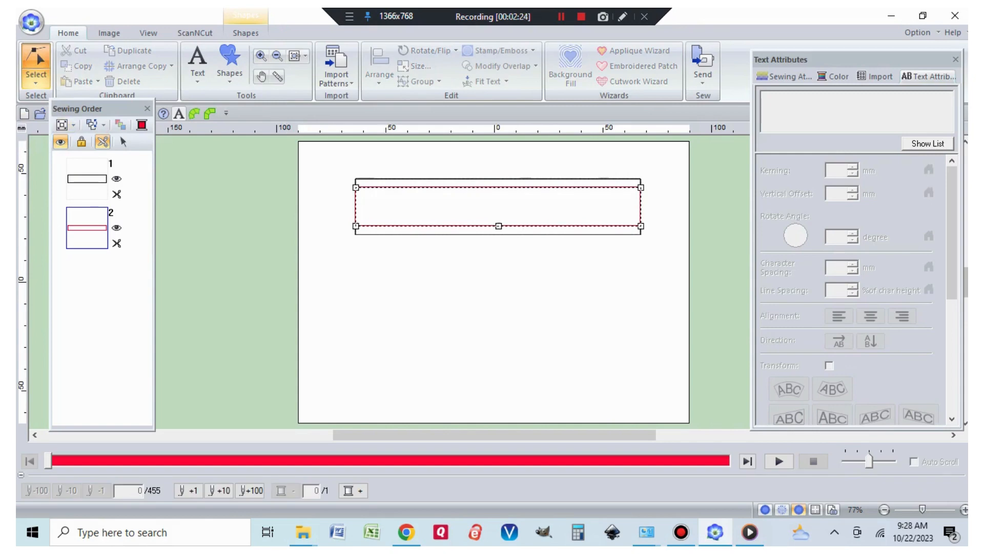
click(356, 188)
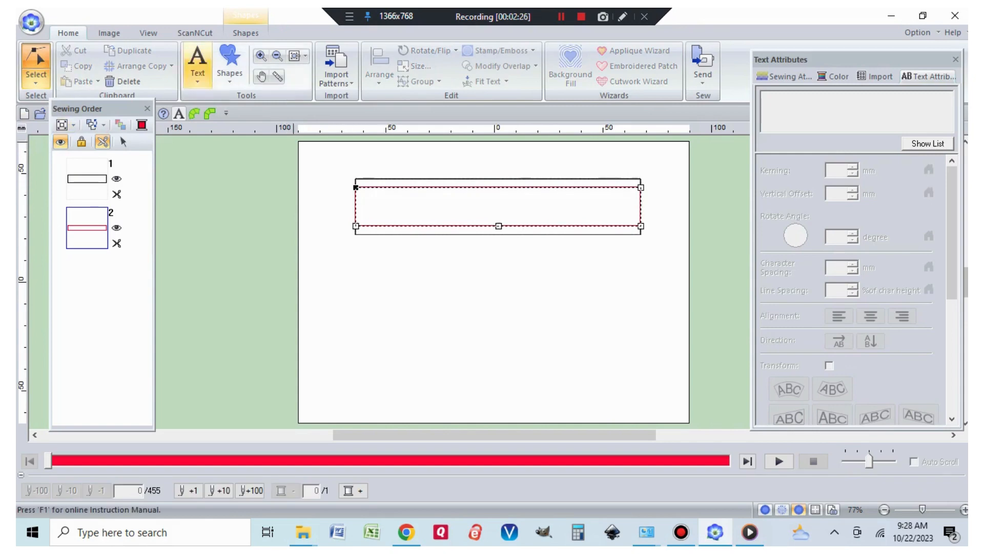
click(246, 33)
click(237, 81)
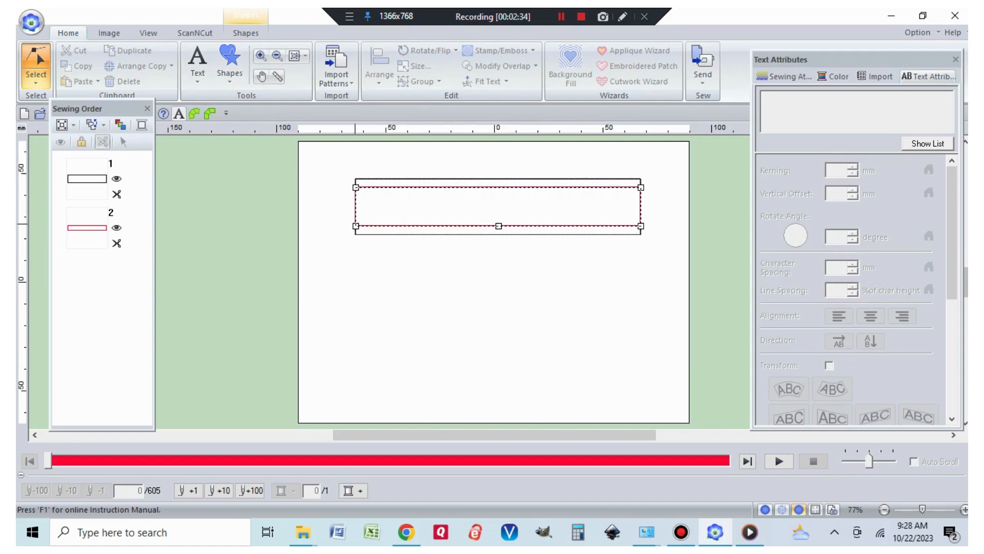
click(245, 33)
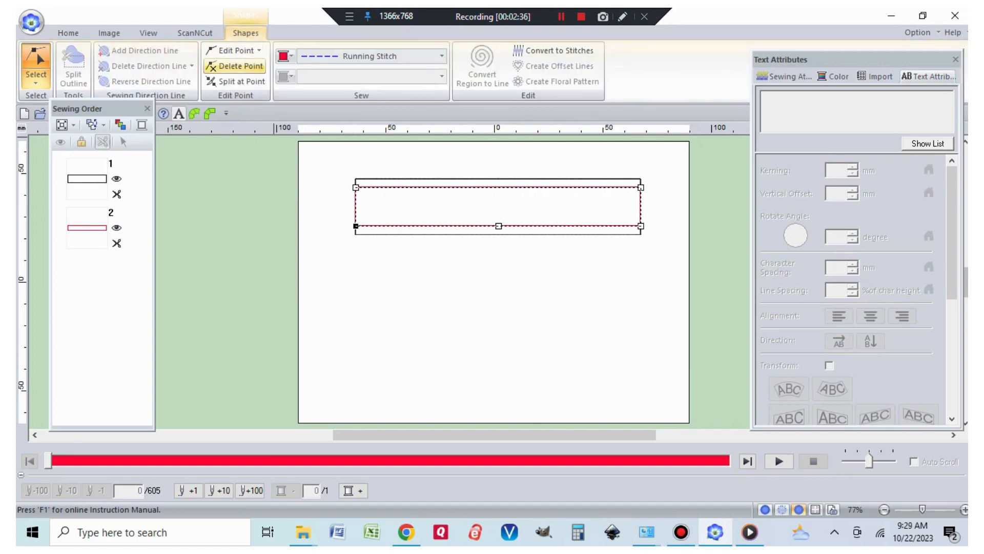
click(241, 81)
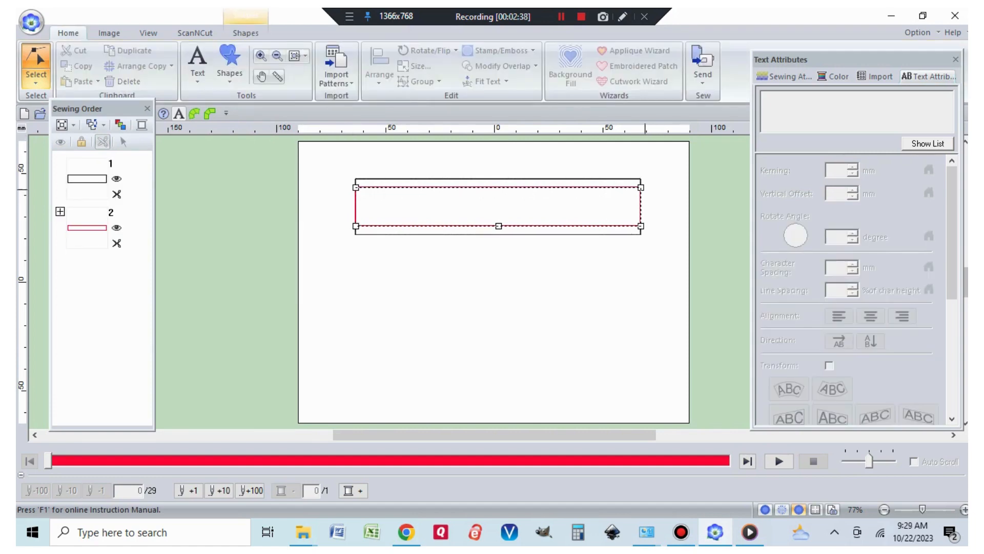
Split the red outline at its upper-right and lower-right corner points
click(641, 187)
click(245, 33)
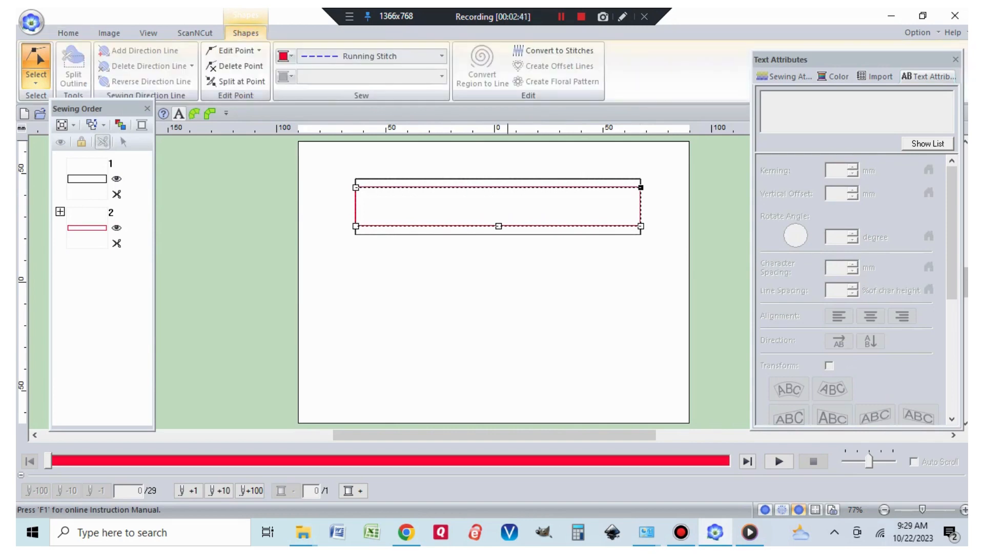
click(242, 81)
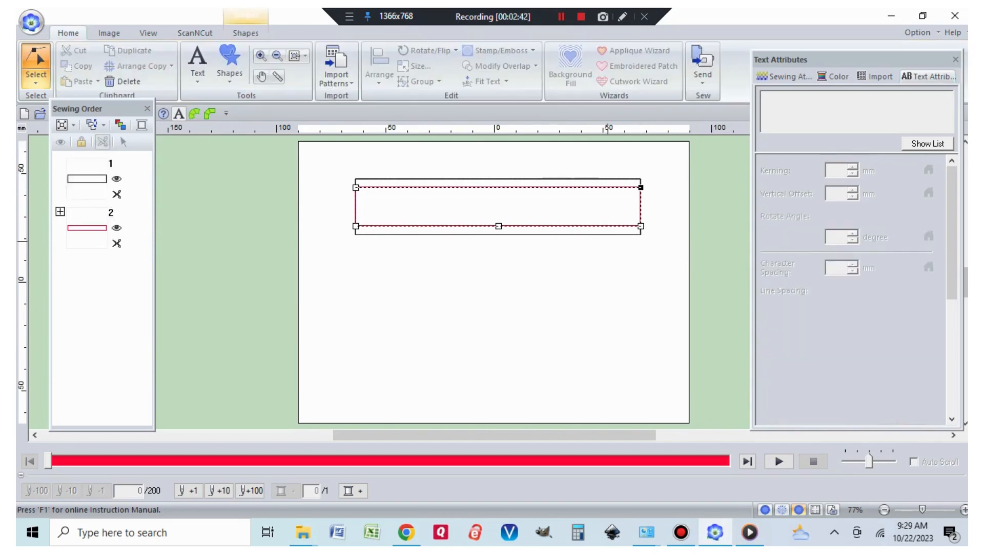
click(641, 226)
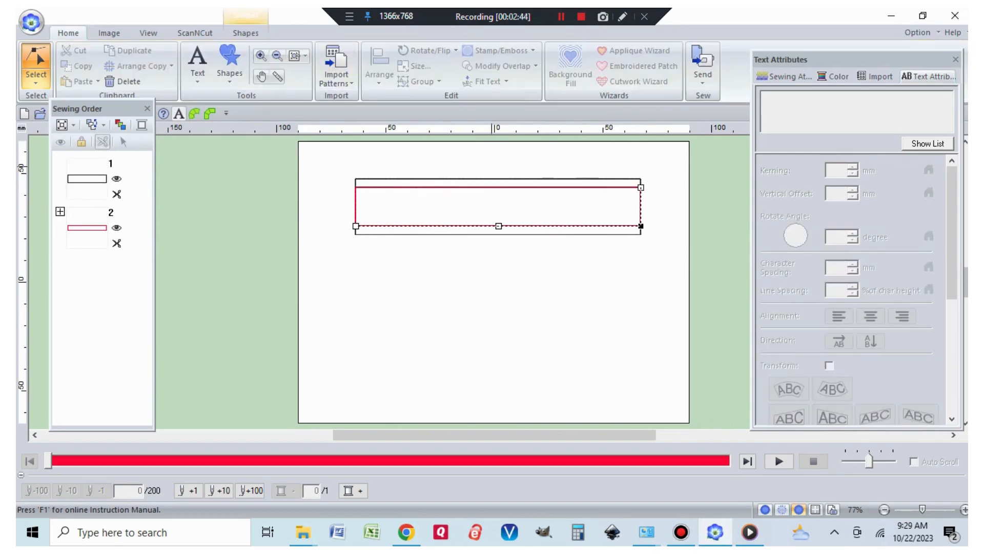
click(245, 32)
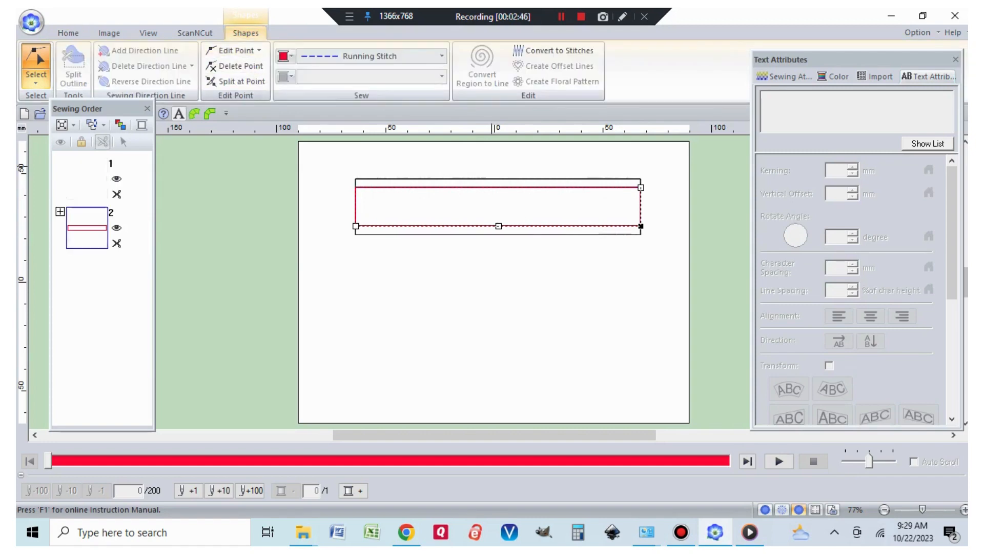
key(Delete)
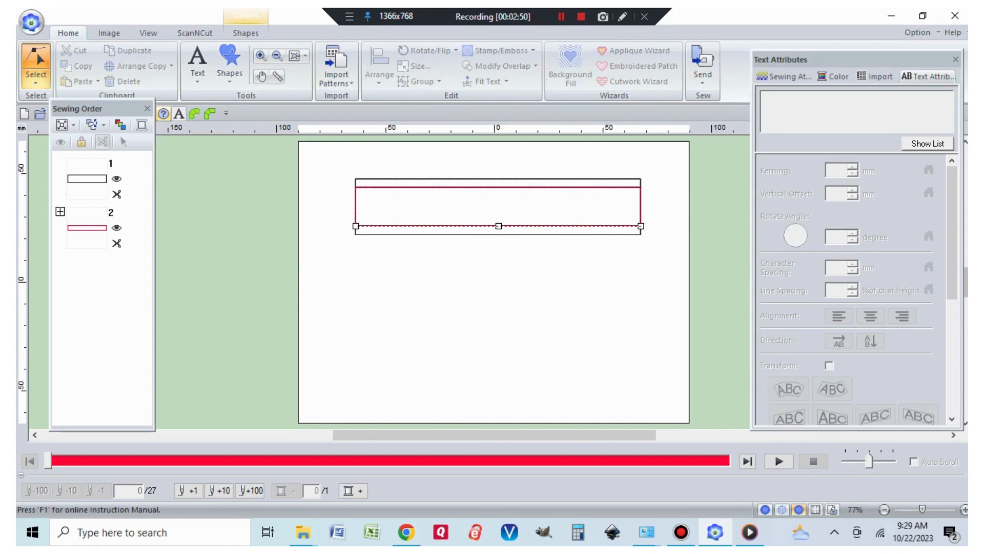
Expand the red color group in the sewing order and delete the right vertical line
click(60, 211)
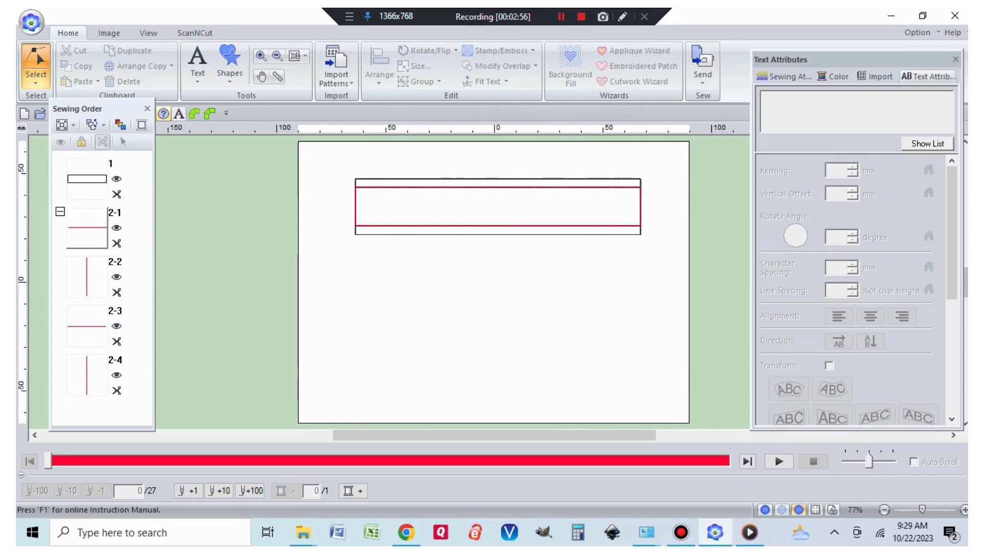
click(80, 267)
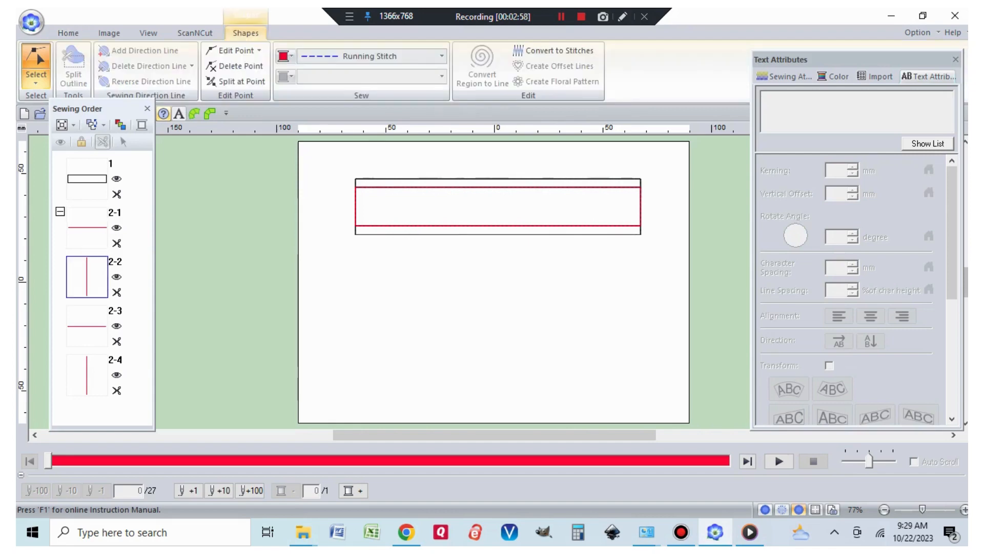
right_click(80, 267)
click(128, 276)
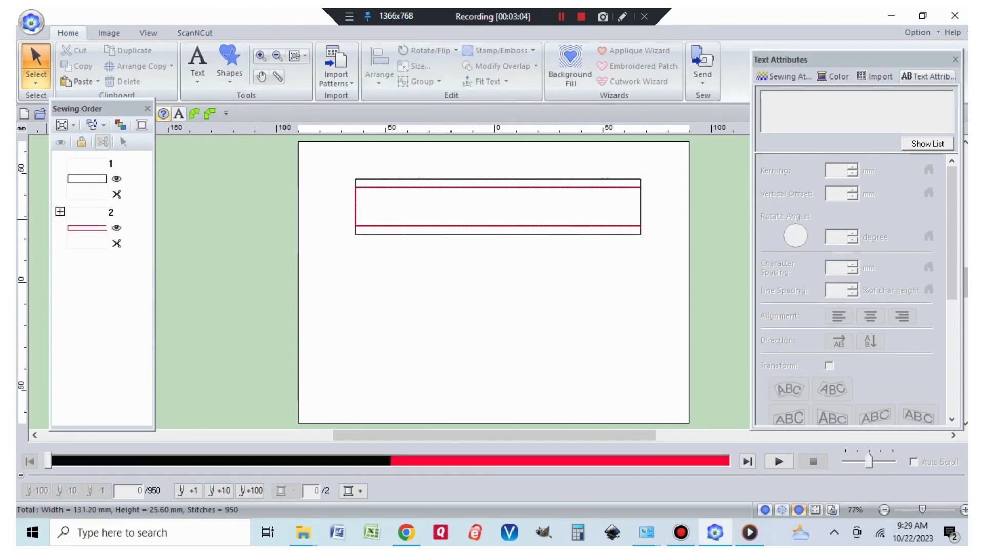
Delete the remaining red vertical line on the left side, keeping the two horizontal lines
click(60, 211)
click(86, 326)
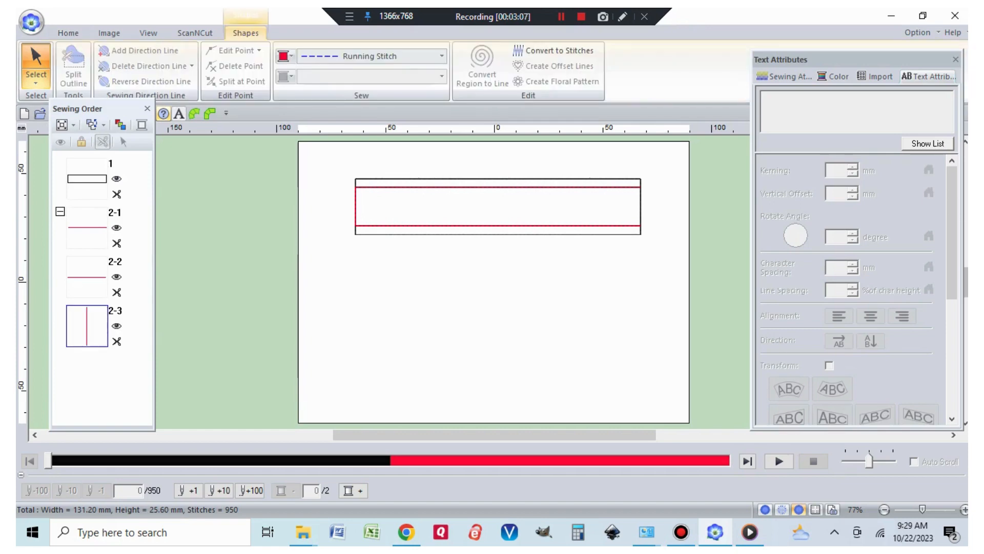
right_click(83, 318)
click(108, 326)
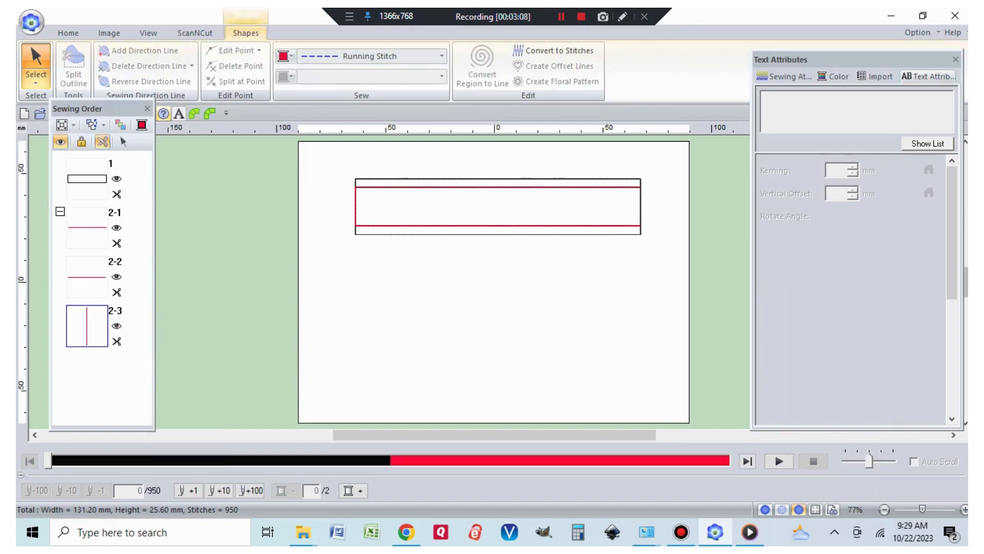
key(Delete)
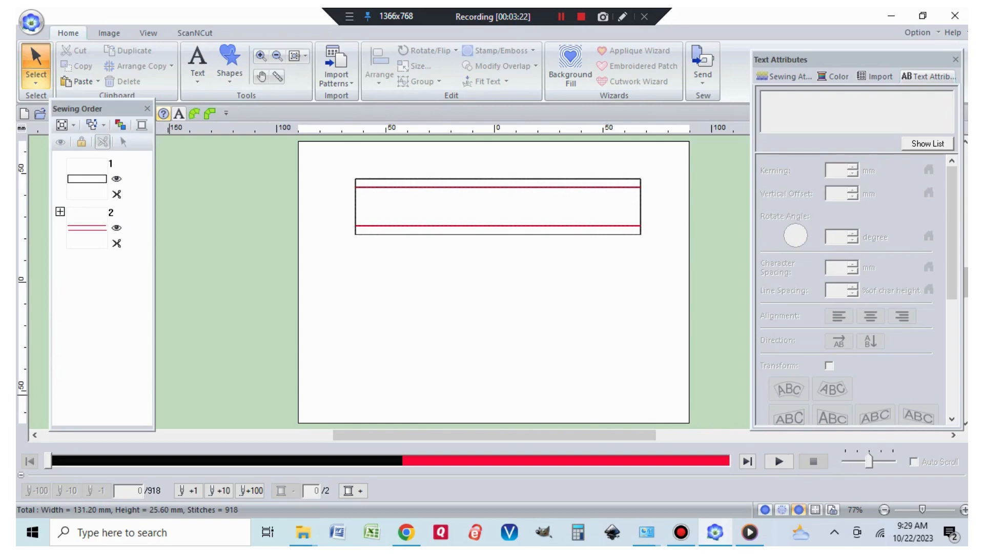
Select both red lines from the sewing order, paste a copy of them in place, and recolor the copy dark blue
click(87, 233)
right_click(87, 233)
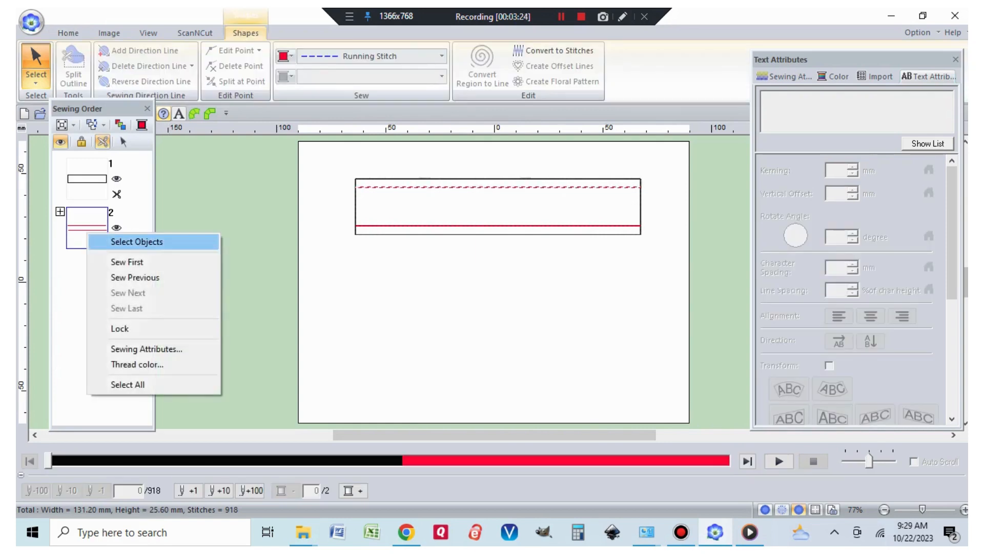
click(136, 241)
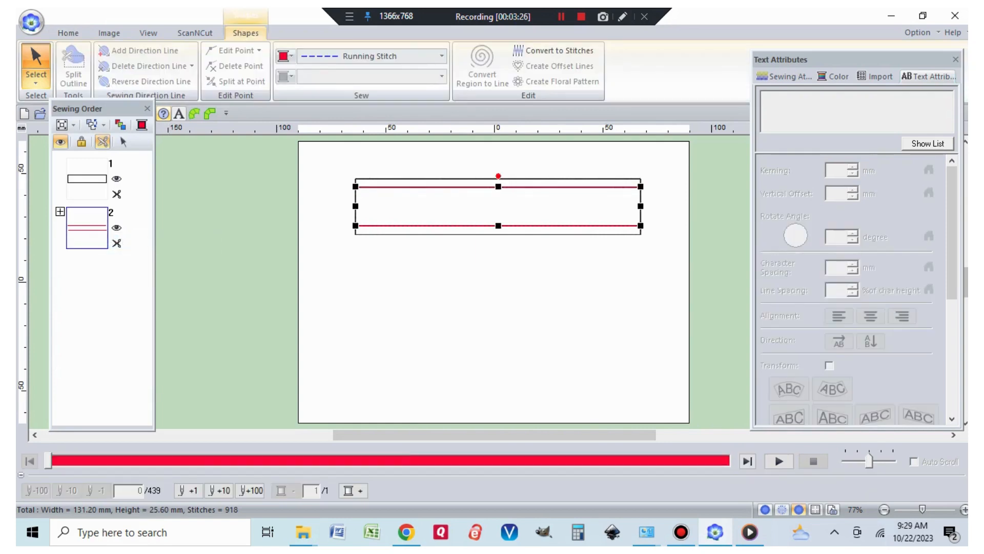
click(68, 33)
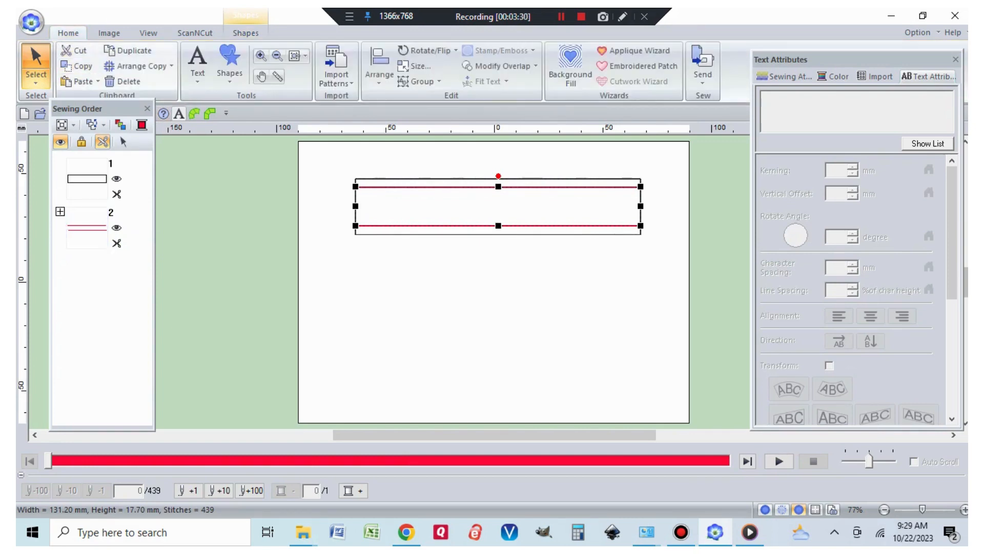
click(246, 32)
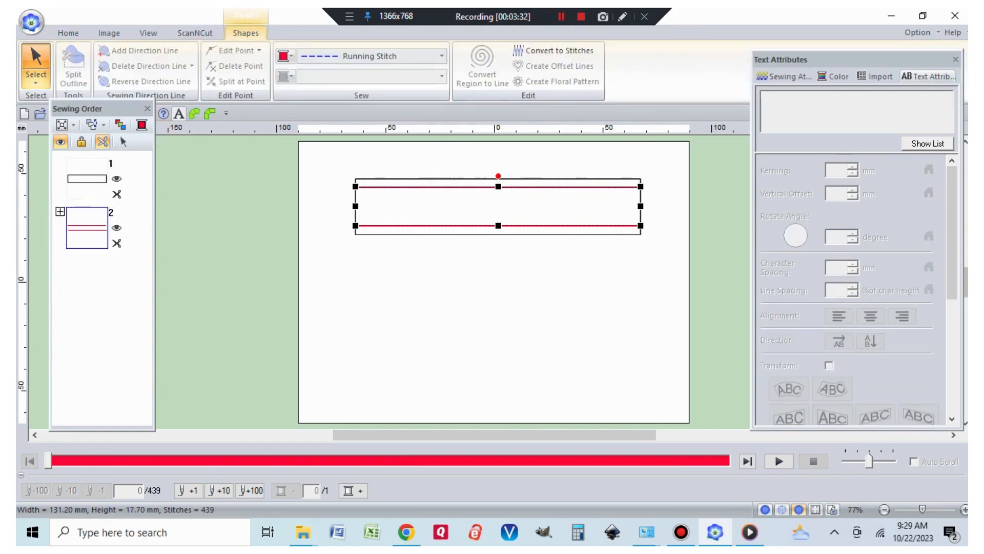
click(286, 56)
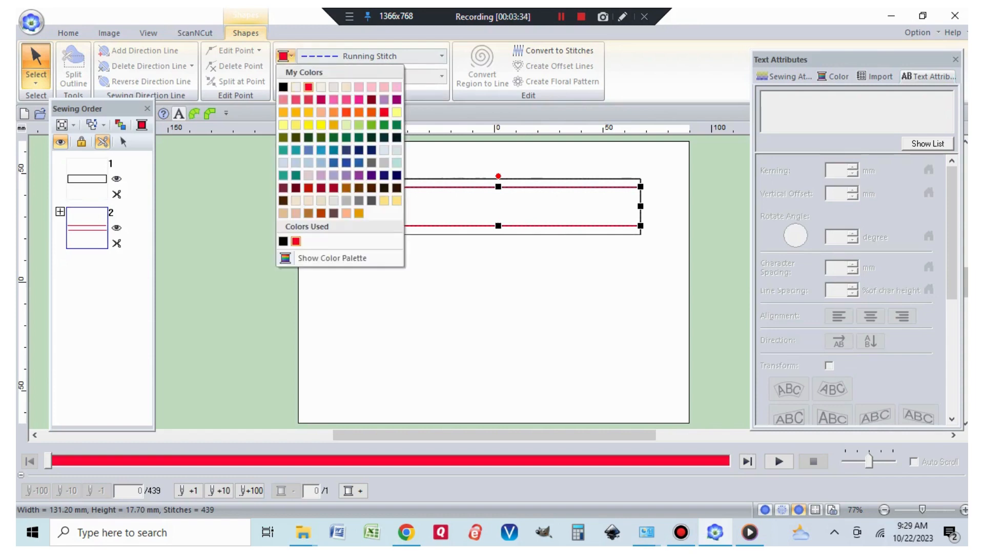
click(346, 150)
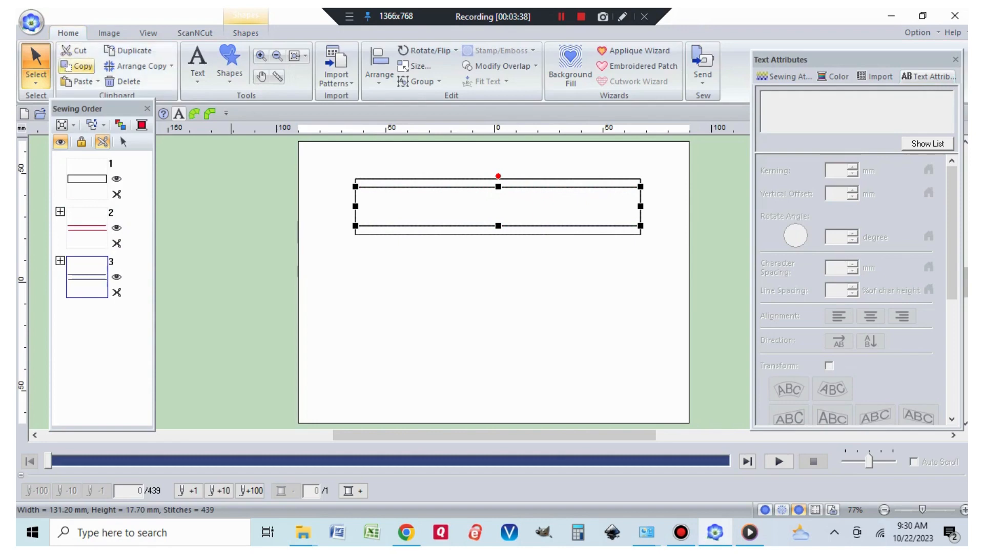
Paste another copy of the red line pair and recolor it green
click(82, 82)
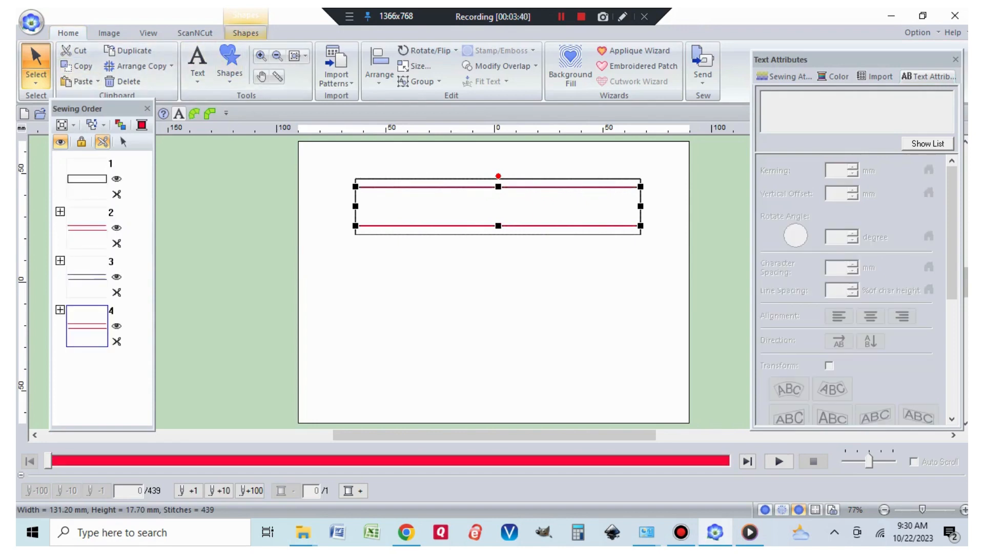
click(286, 56)
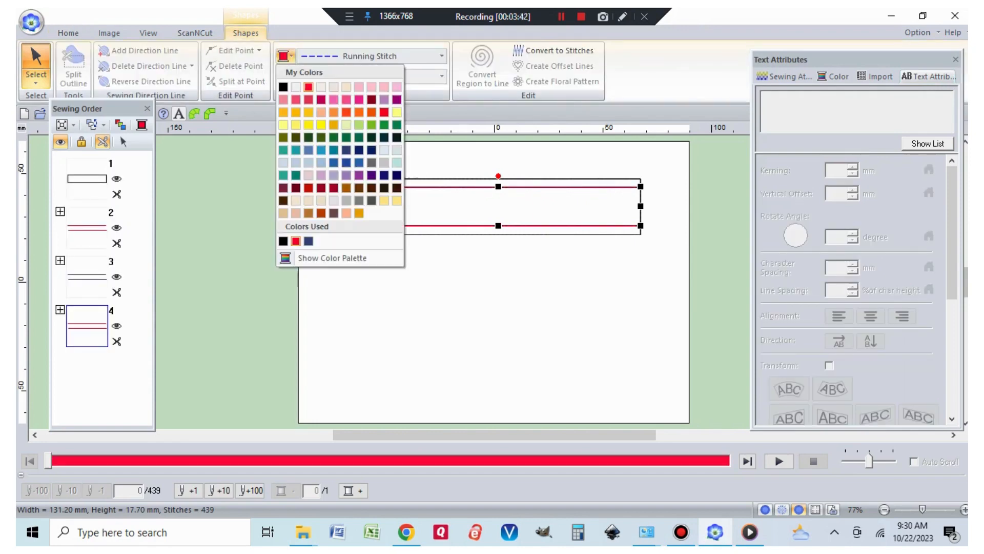
click(384, 125)
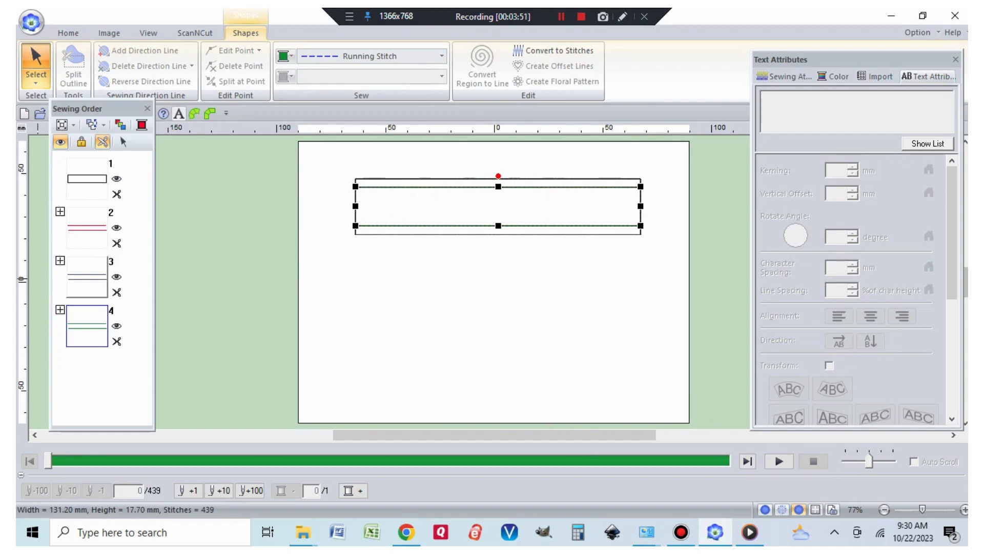
Resize the dark blue line pair to 10.7 mm high without maintaining the aspect ratio, leaving the width at 131.2 mm
right_click(90, 278)
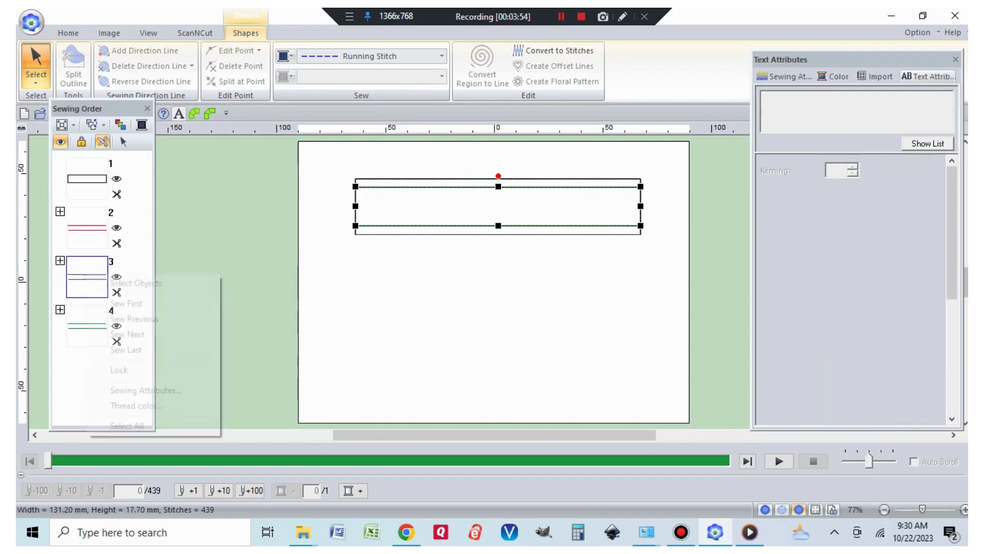
click(133, 283)
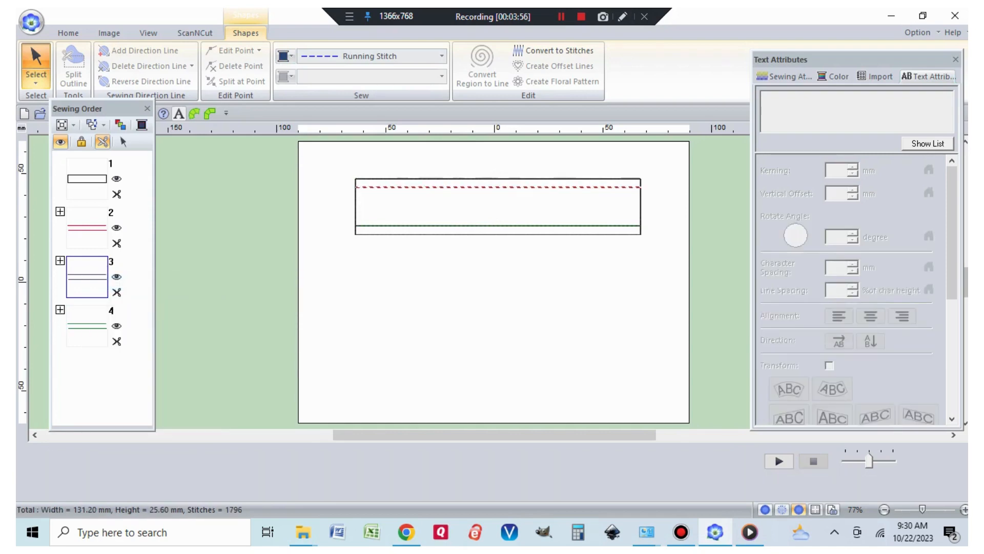
click(68, 33)
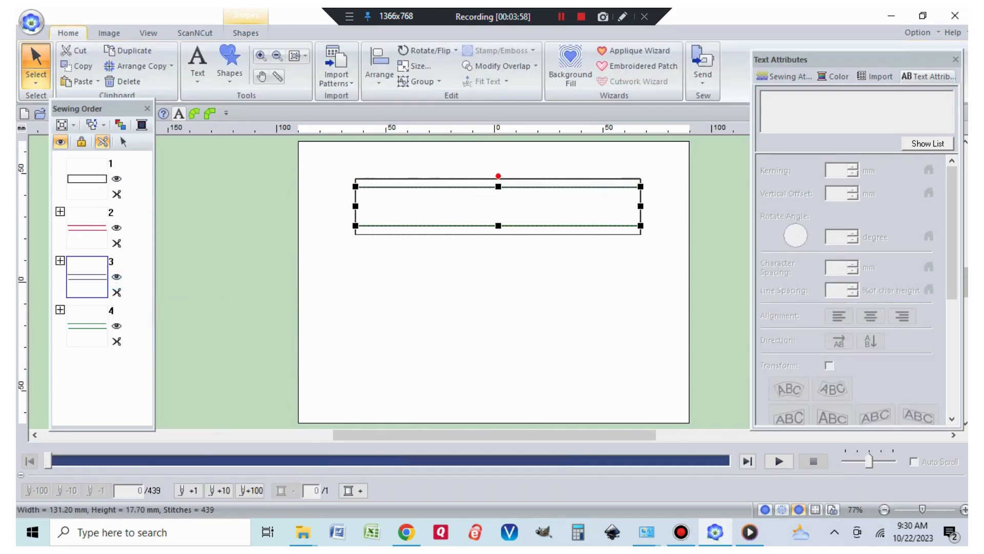
click(415, 66)
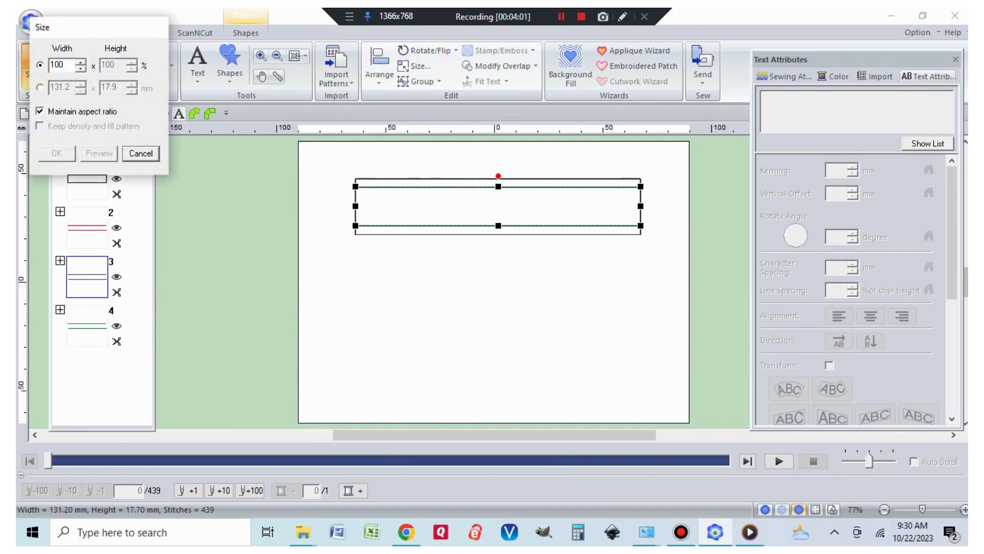
click(40, 88)
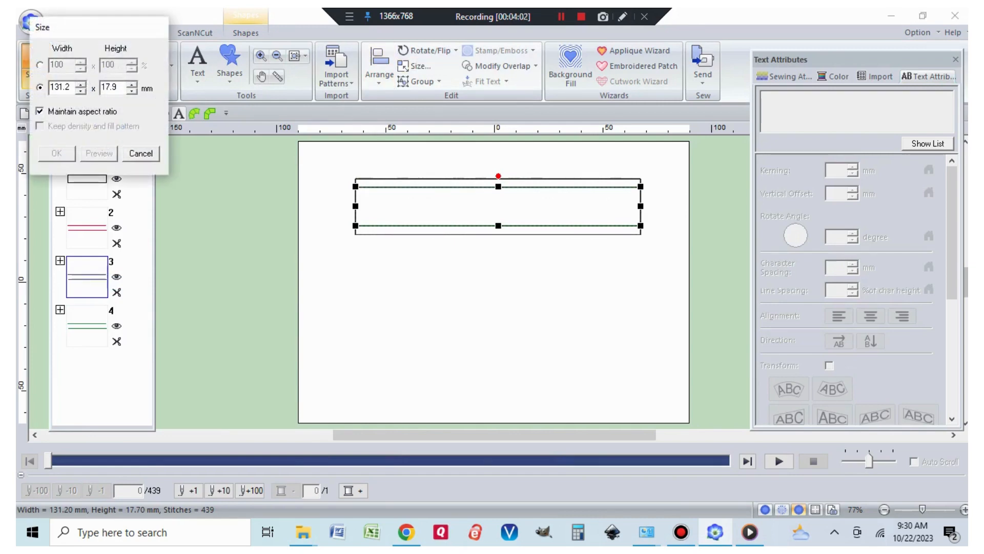
double_click(117, 88)
text(10.7)
click(40, 111)
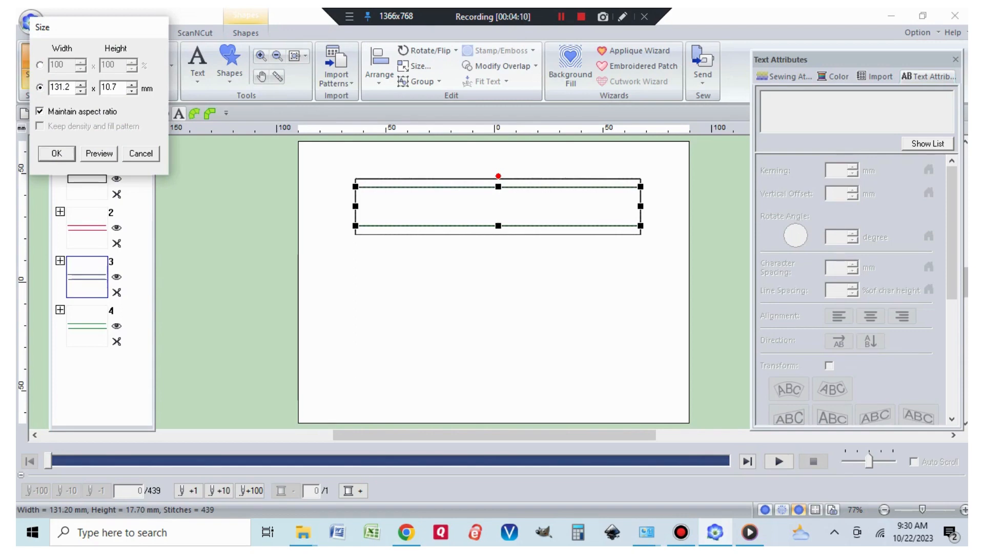
key(Return)
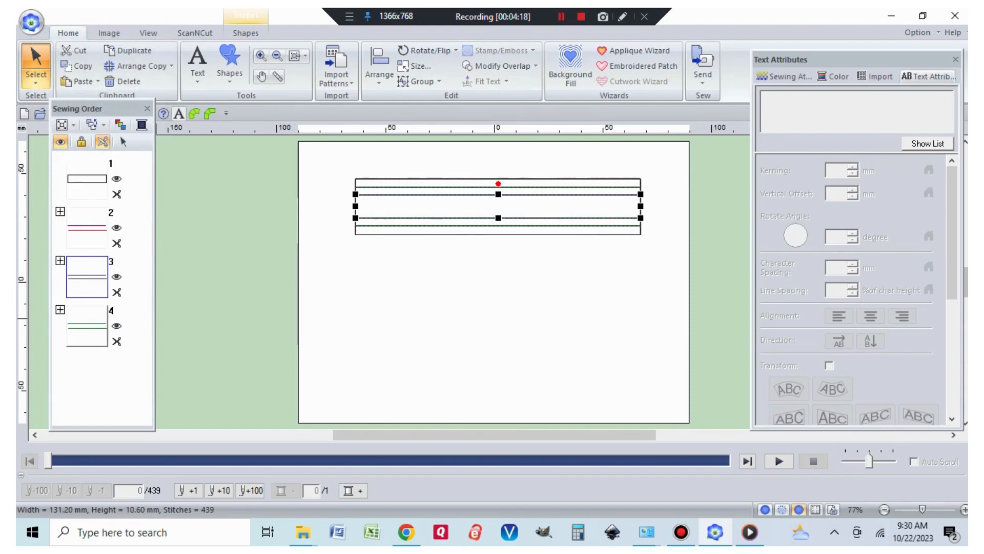
Select both green lines from the sewing order
right_click(68, 328)
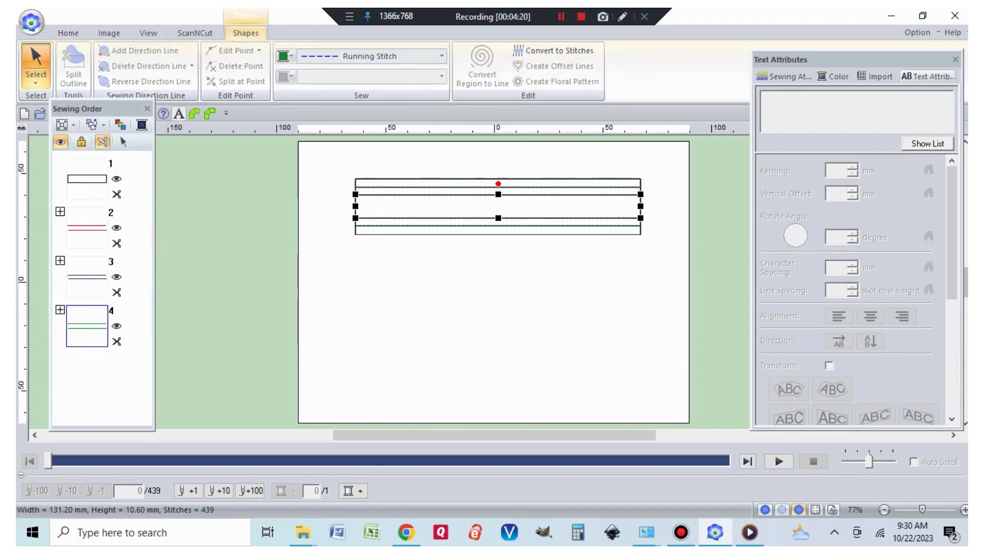
click(109, 339)
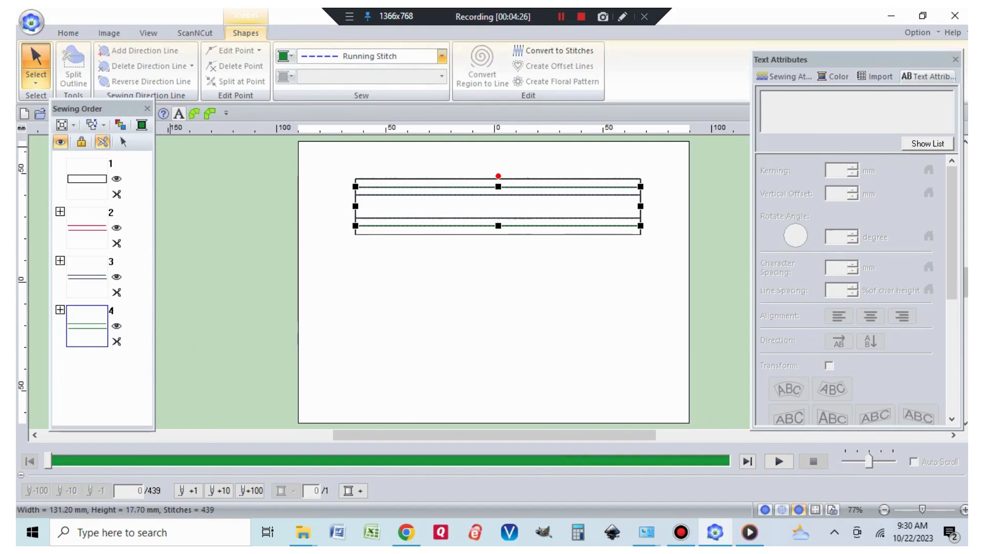
Try Motif Stitch on the green lines and browse the available motif patterns without choosing another one
click(441, 56)
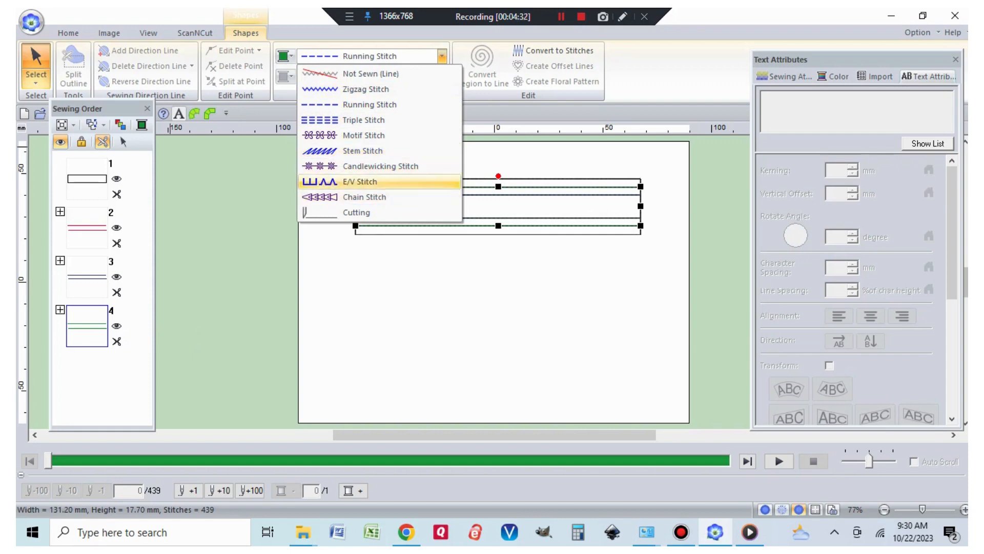
click(364, 135)
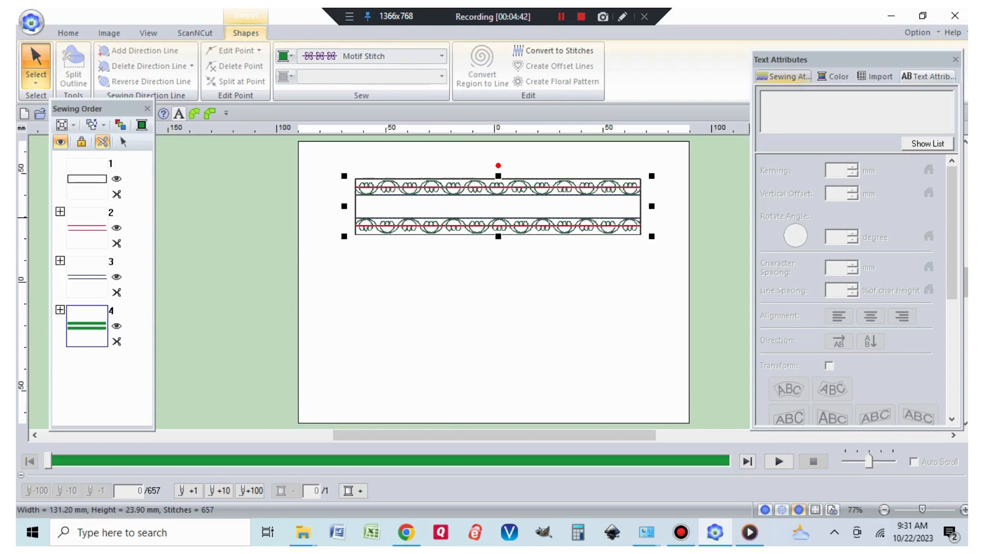
click(784, 77)
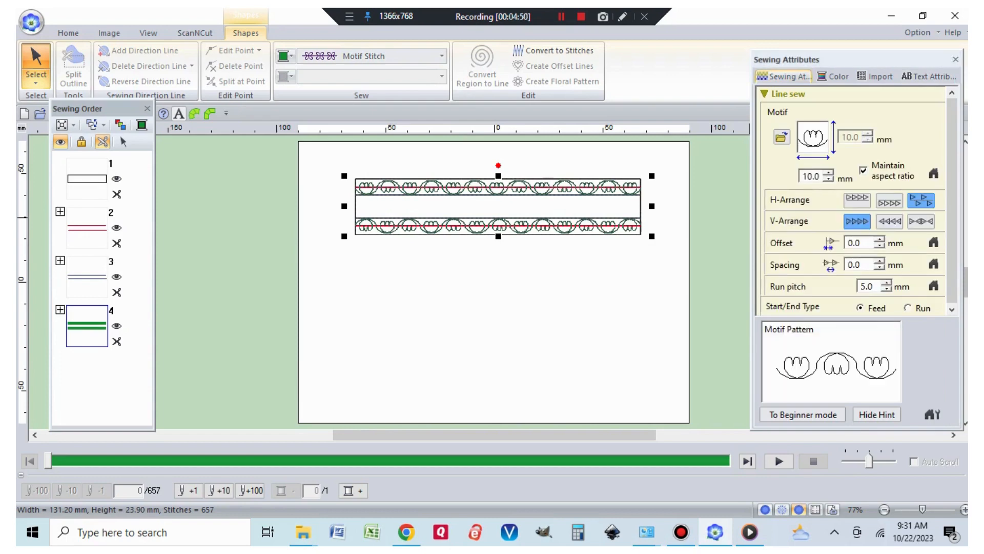
click(781, 137)
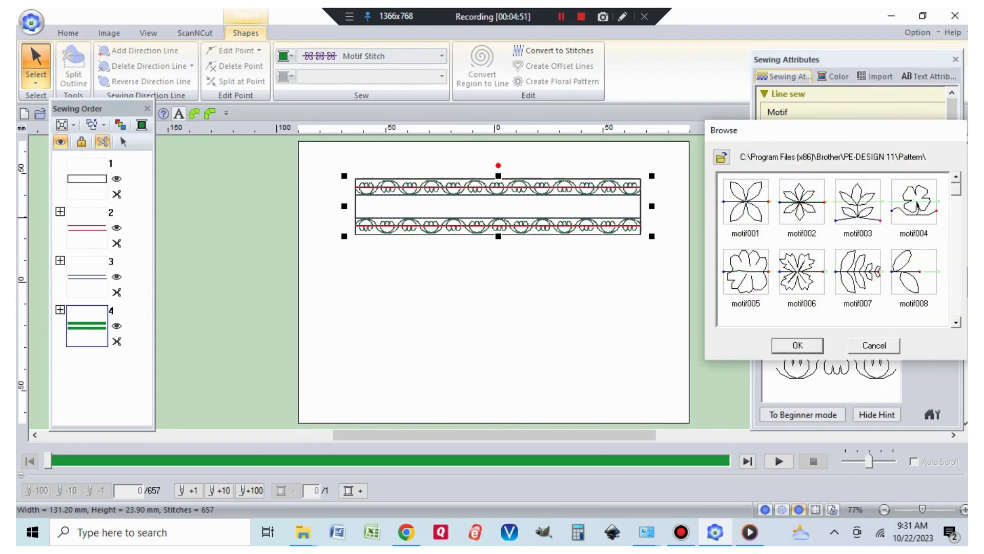
drag(956, 189, 956, 218)
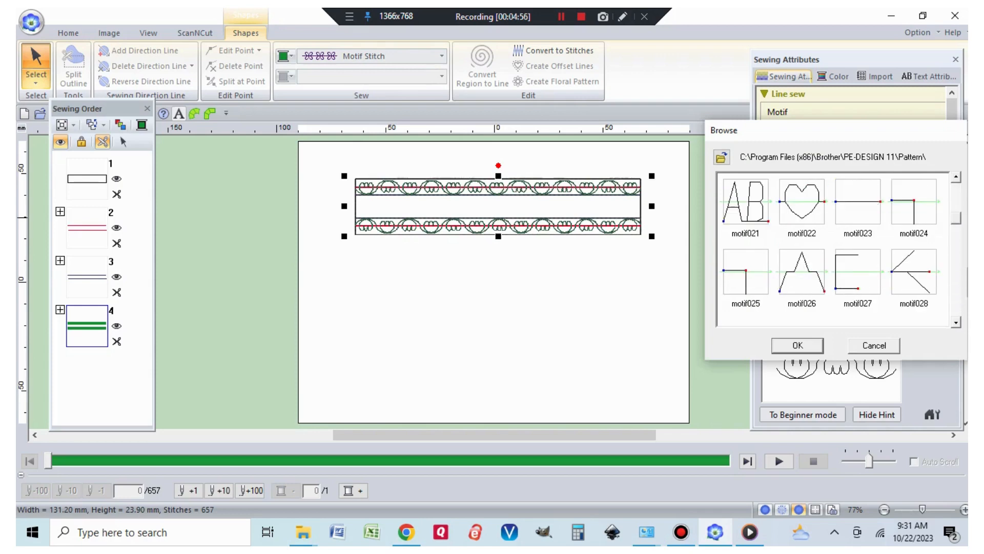
key(Escape)
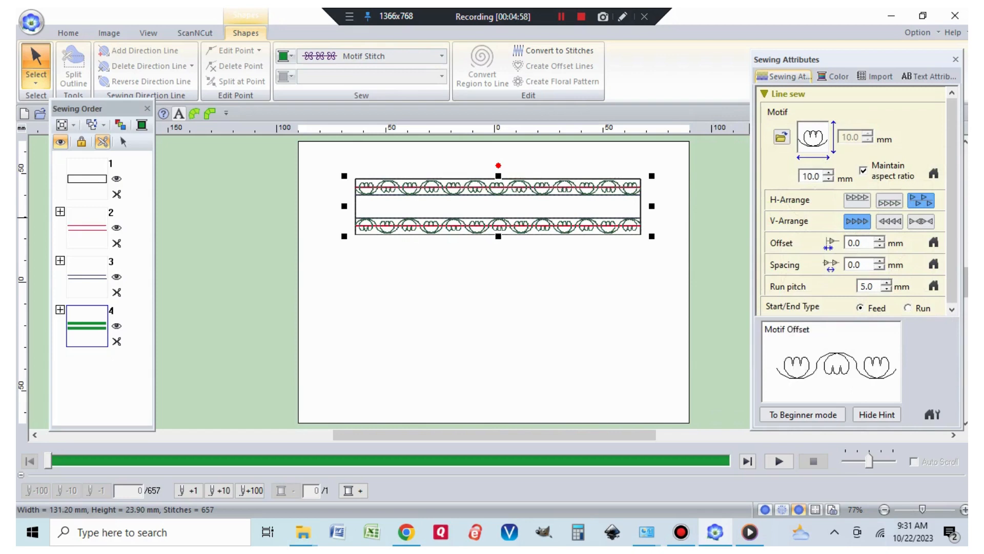
Try the single-sided horizontal motif arrangements and the alternating vertical arrangement on the green lines
click(889, 201)
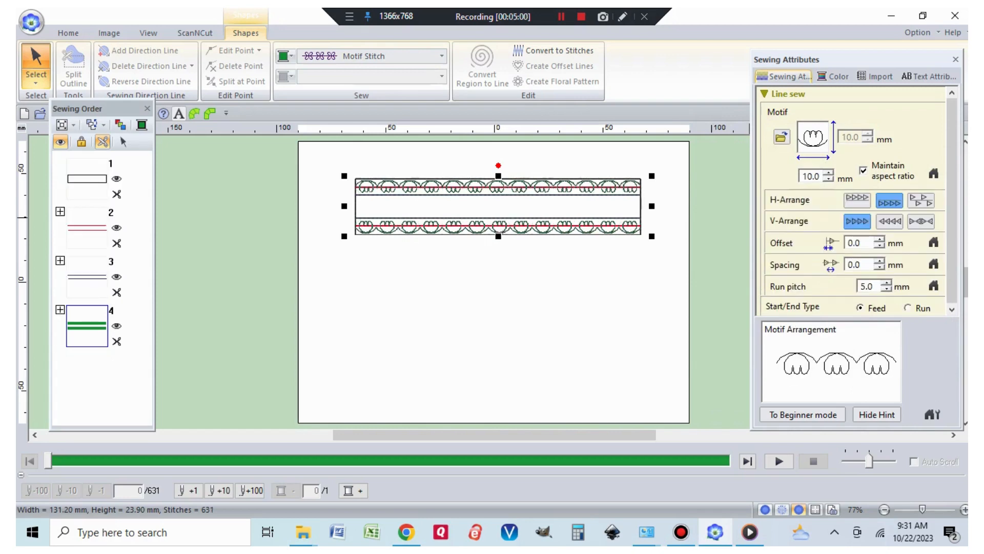
click(857, 200)
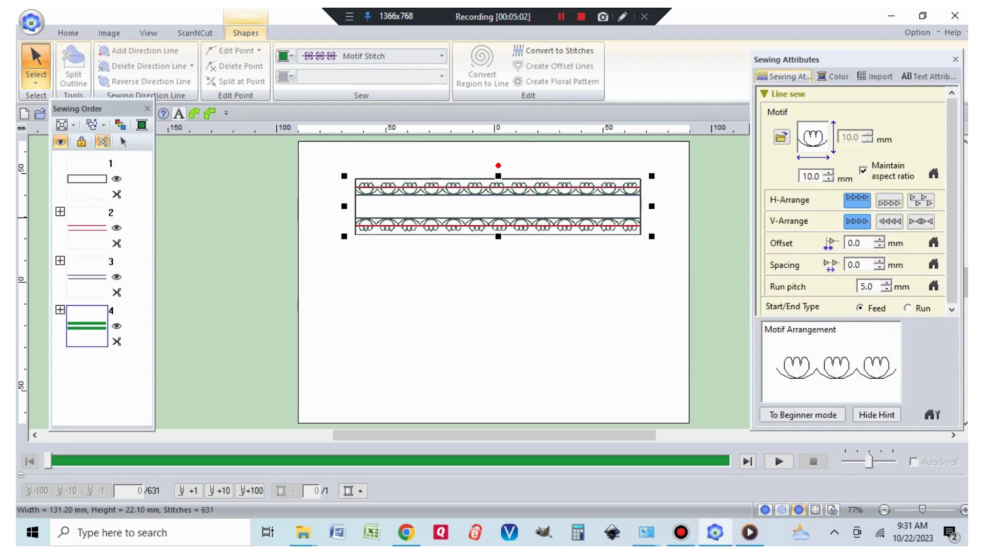
click(921, 221)
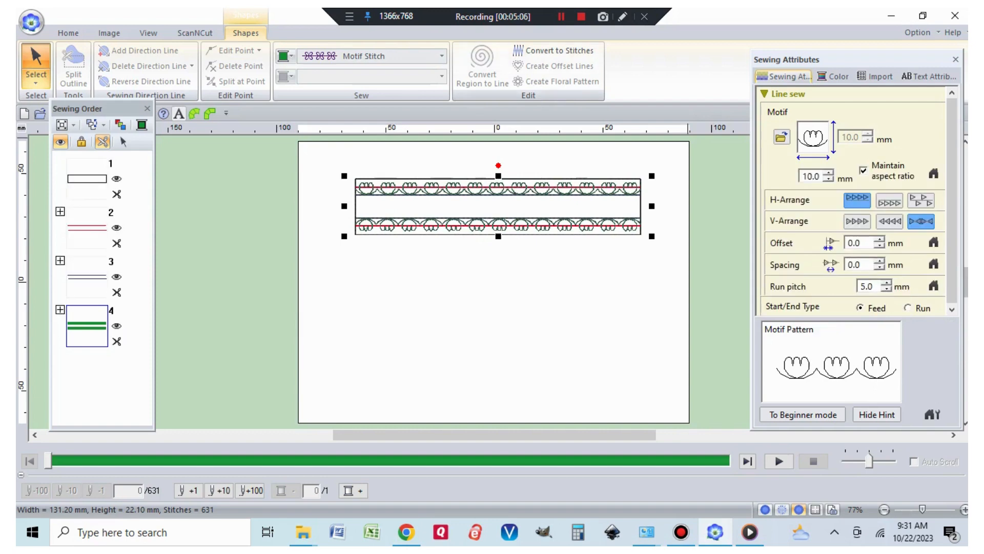
Set the green lines' stitch type to Triple Stitch
click(442, 56)
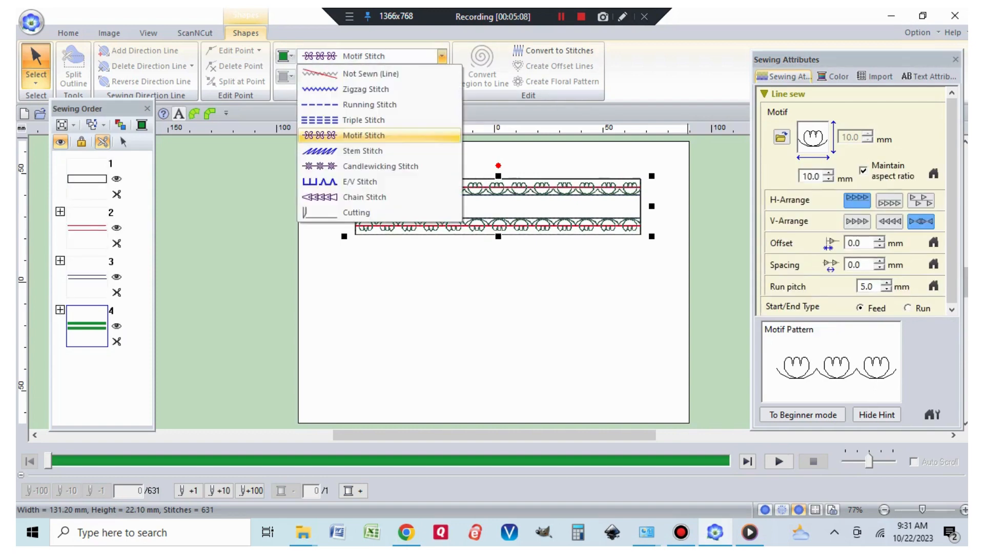
click(369, 119)
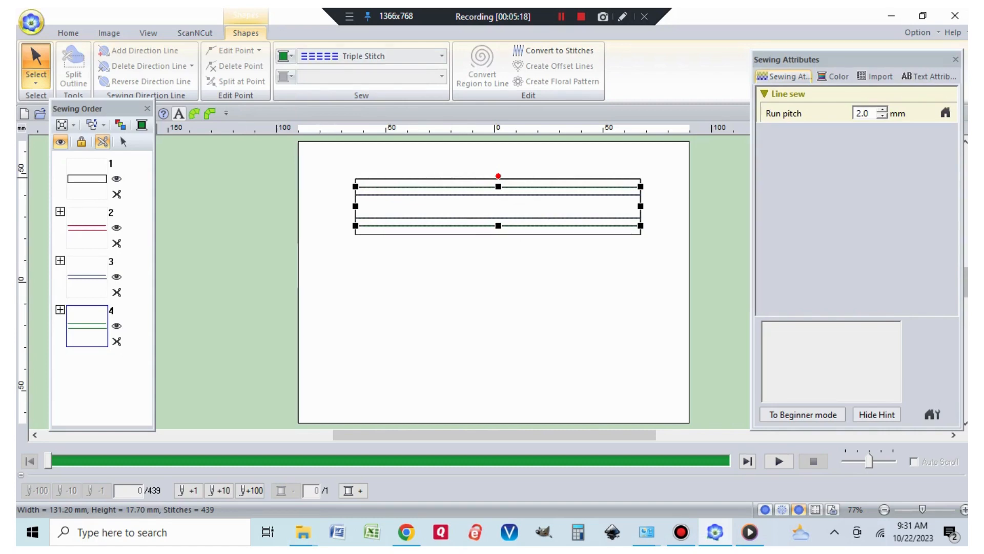
Save the design as 3mm zipper template.pes in the custom designs folder
click(31, 21)
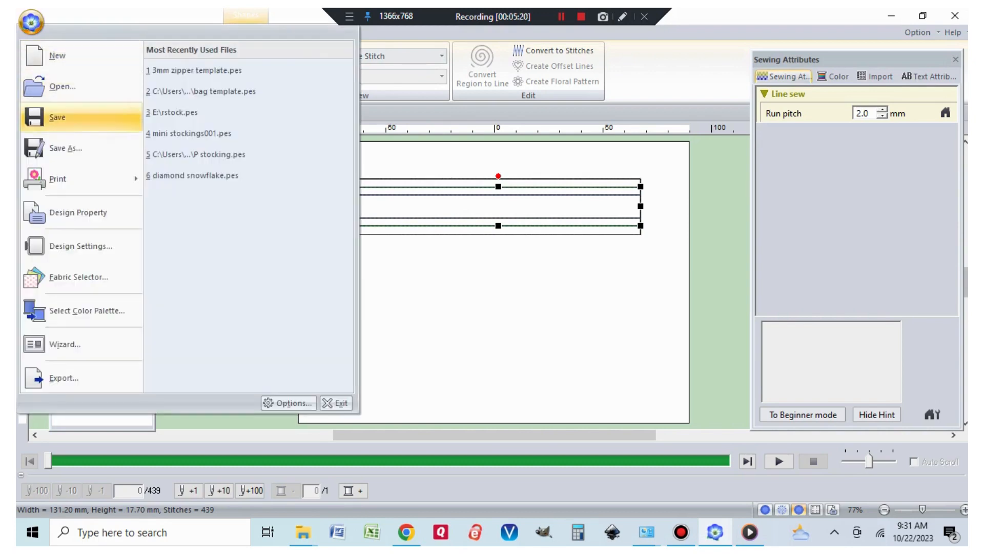
click(65, 149)
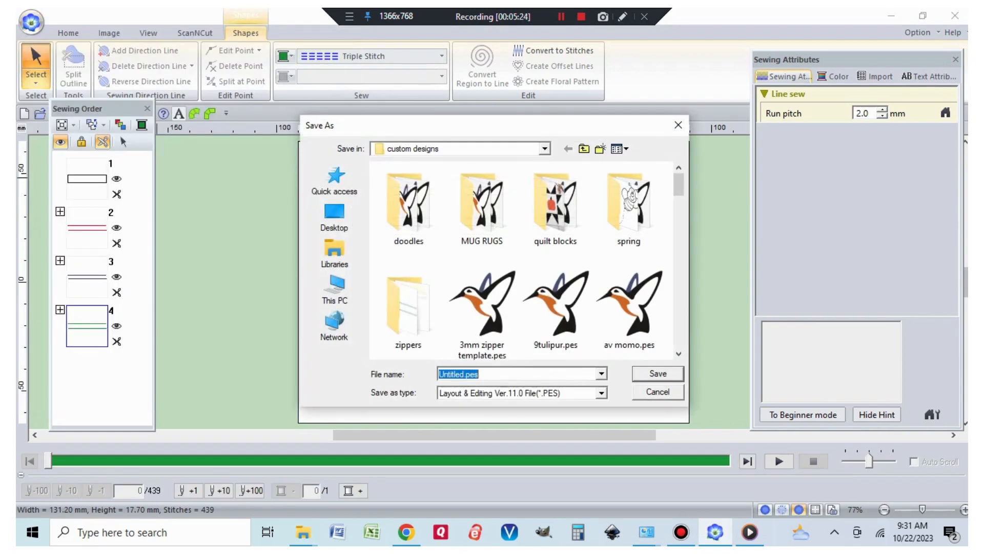
click(482, 313)
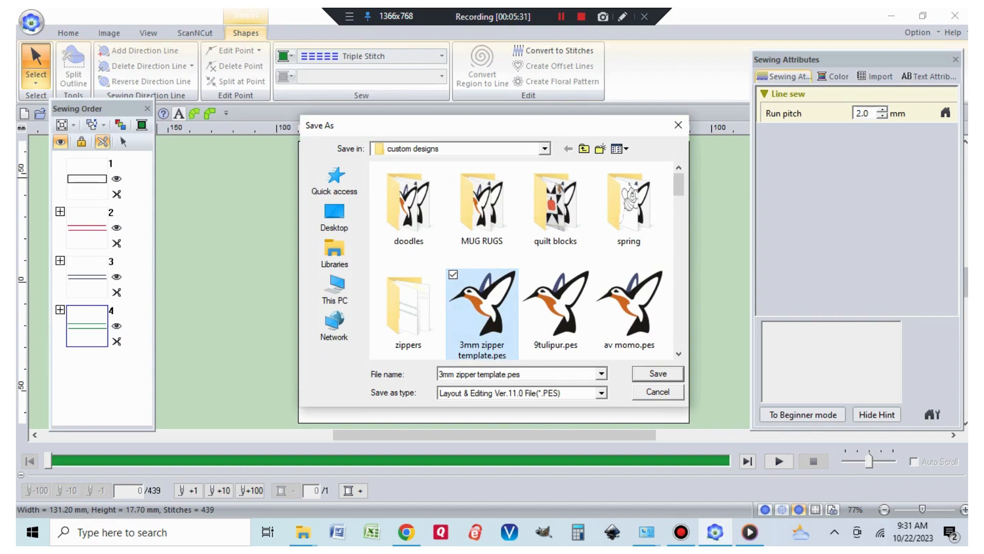
key(Return)
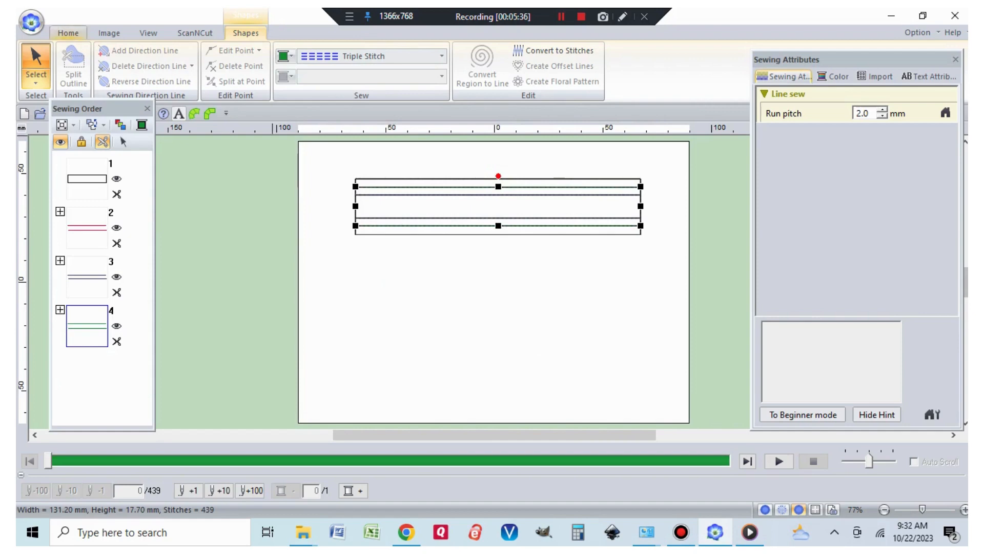
Try grouping the green stitch lines and moving them below the rectangle, and undo the move
click(68, 33)
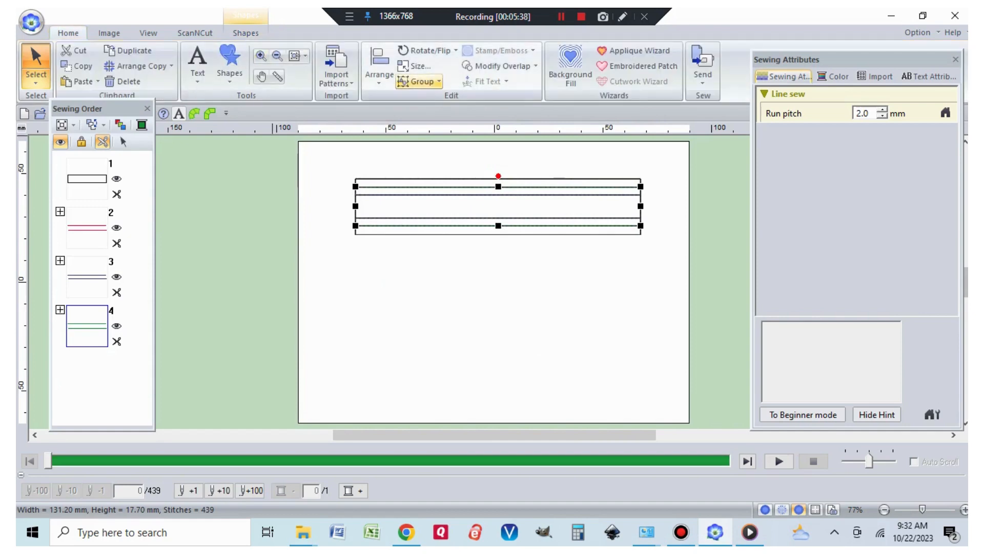
click(418, 81)
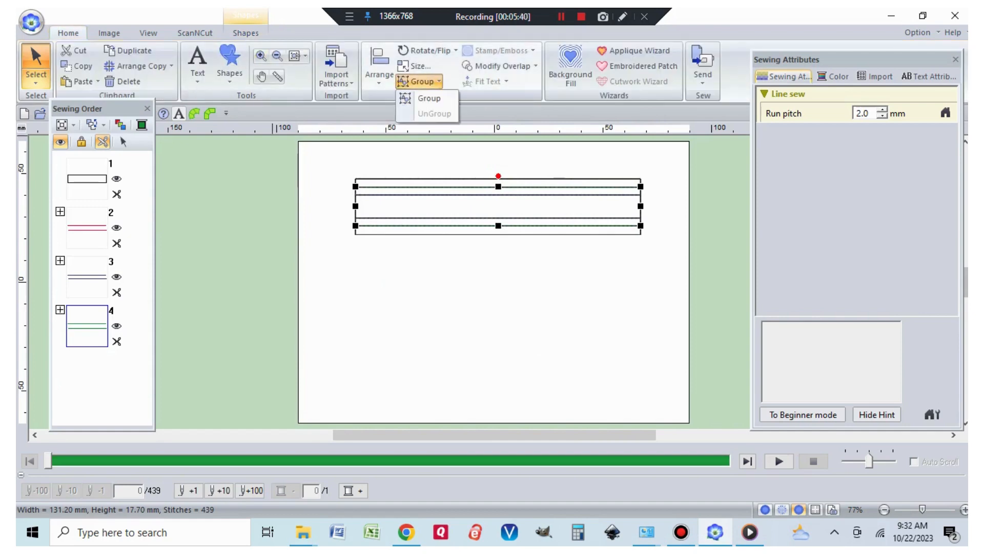
click(416, 97)
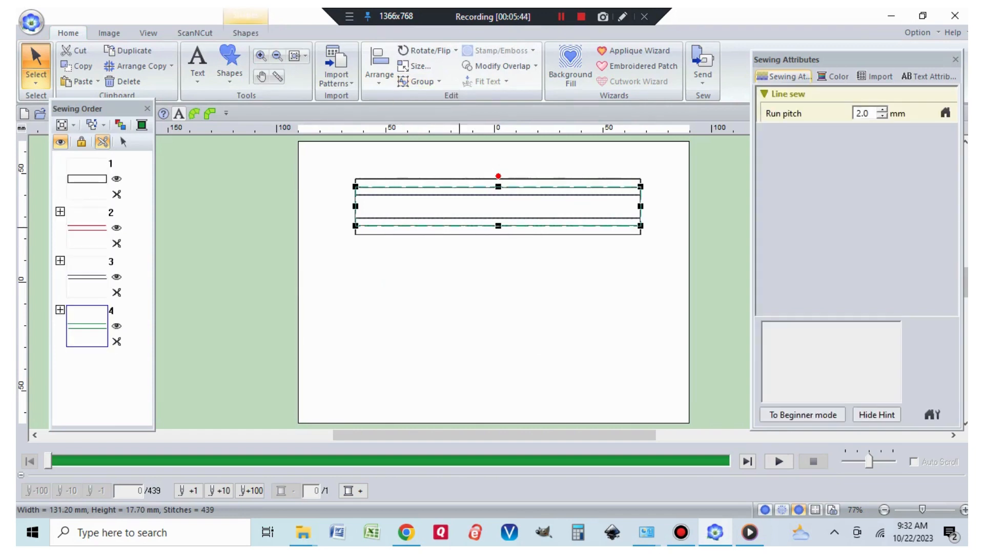
drag(460, 226, 454, 283)
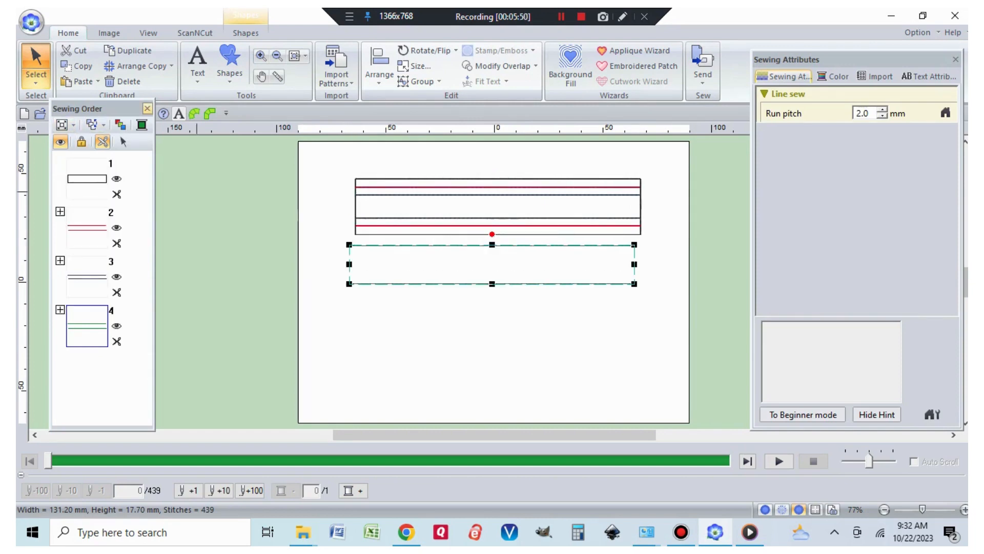
click(147, 108)
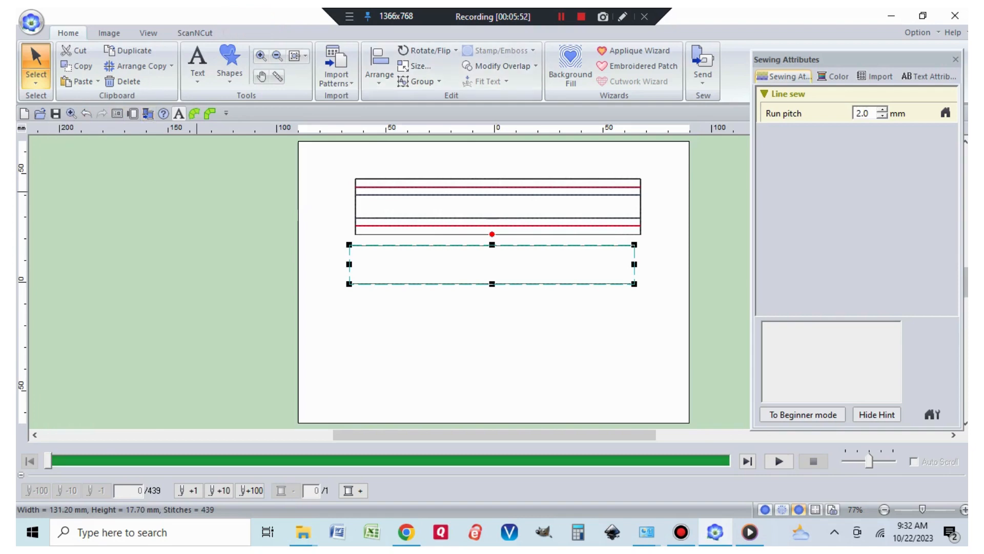
key(ctrl+z)
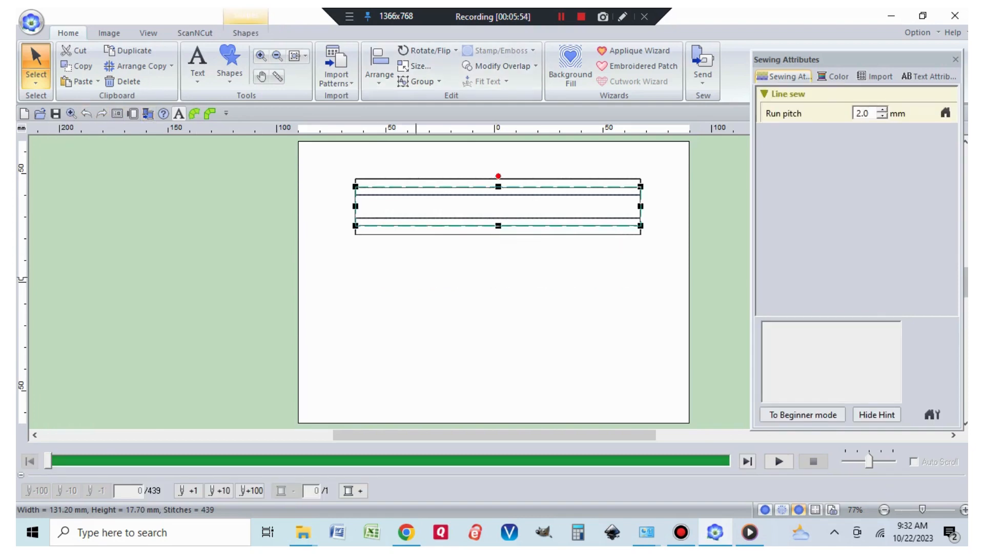
Group the black rectangle with all three stitch line pairs and move the group down towards the middle of the hoop area
key(ctrl+a)
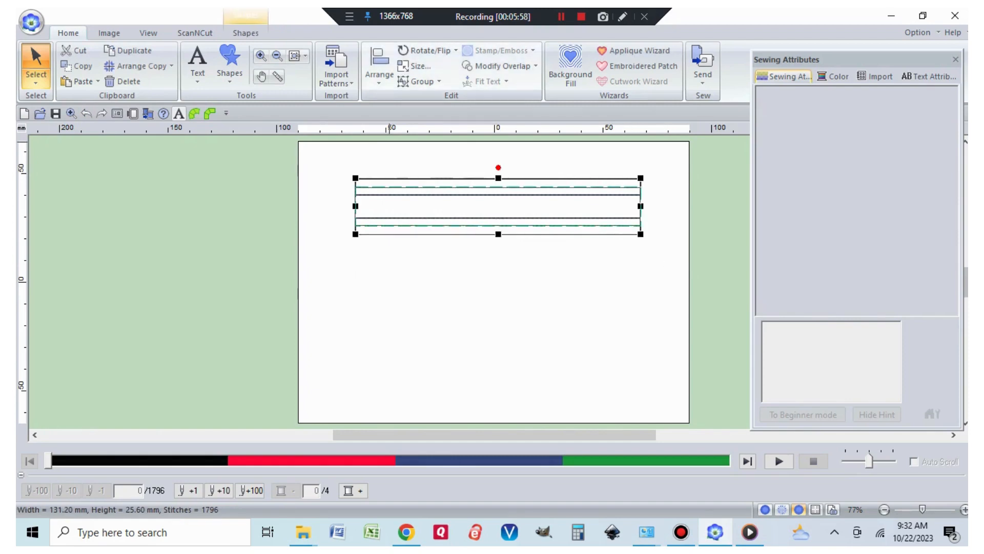
click(421, 81)
click(429, 97)
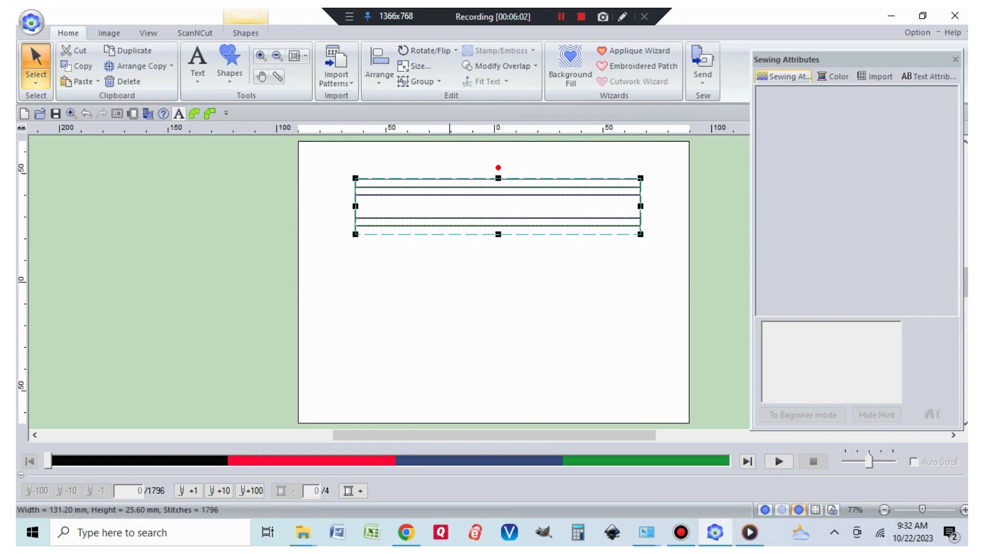
drag(449, 226, 445, 266)
Show the Sewing Order again and nudge the zipper group slightly to the right
click(148, 32)
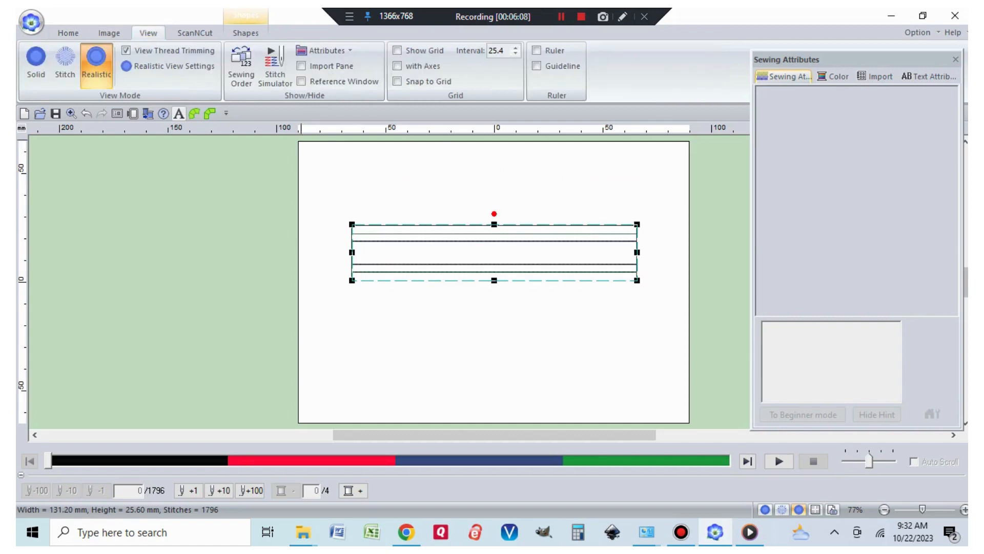
click(241, 65)
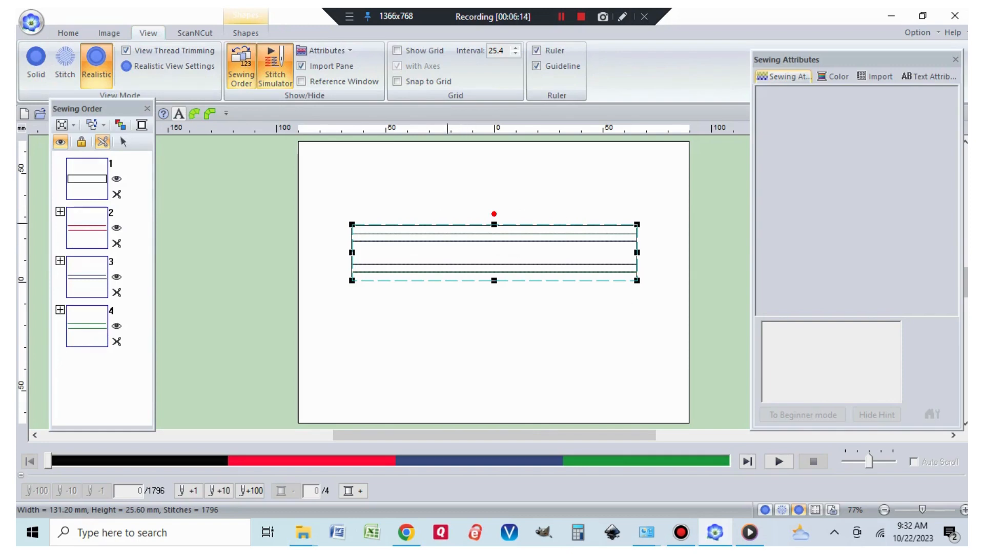
key(Right)
key(Right)
key(Right)
key(Right)
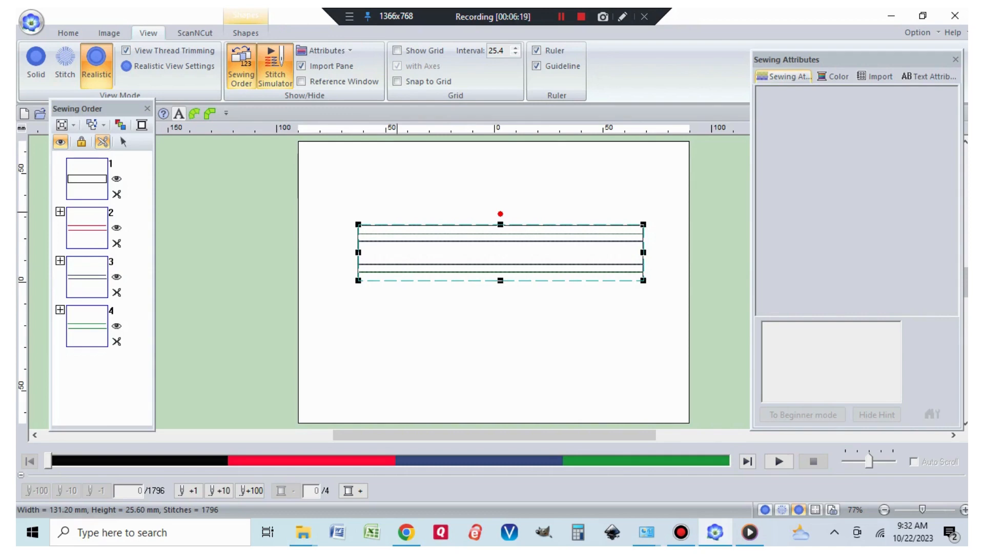
Draw a black Running Stitch rectangle around the zipper group, about 158 mm wide and 110 mm high, with run times set to 1
click(68, 33)
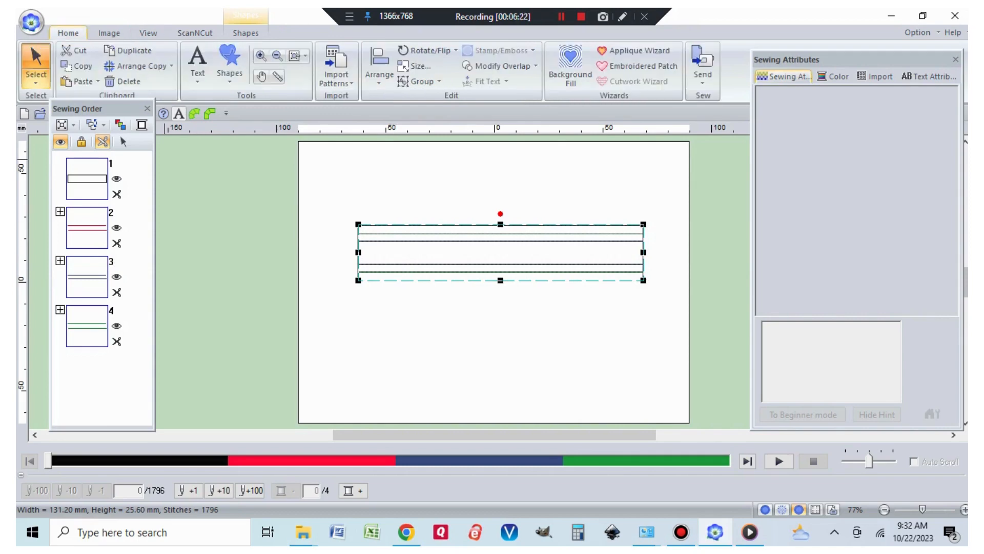
click(229, 77)
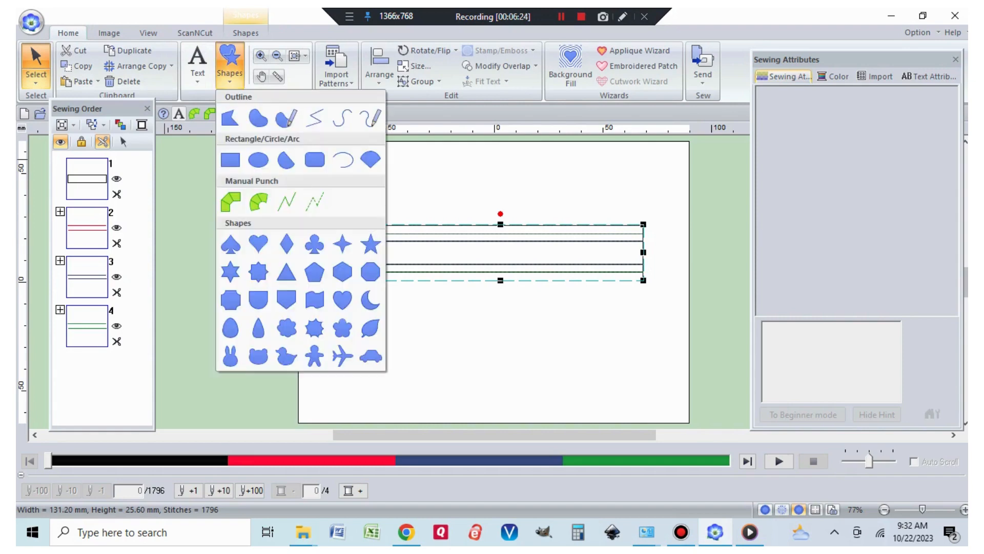
click(230, 160)
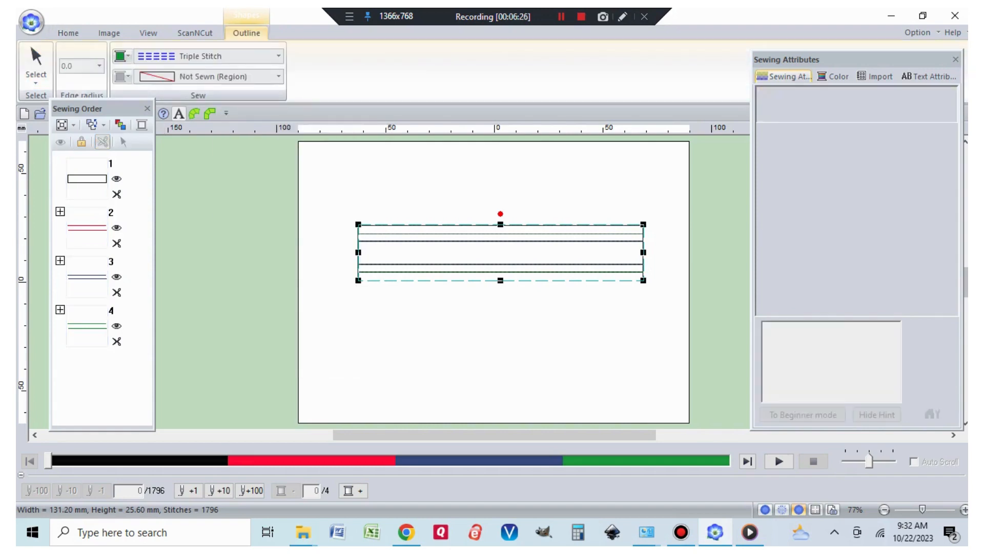
click(123, 56)
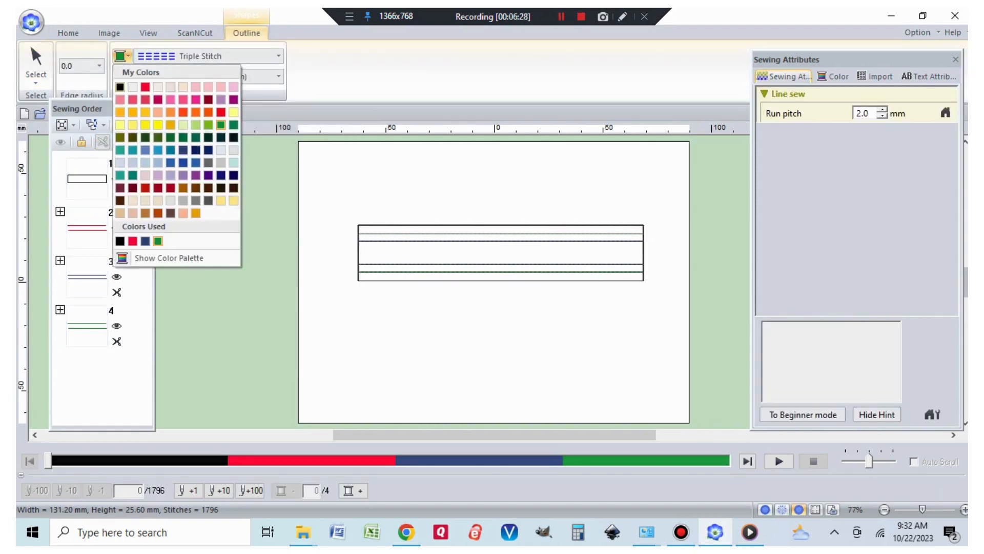
click(120, 87)
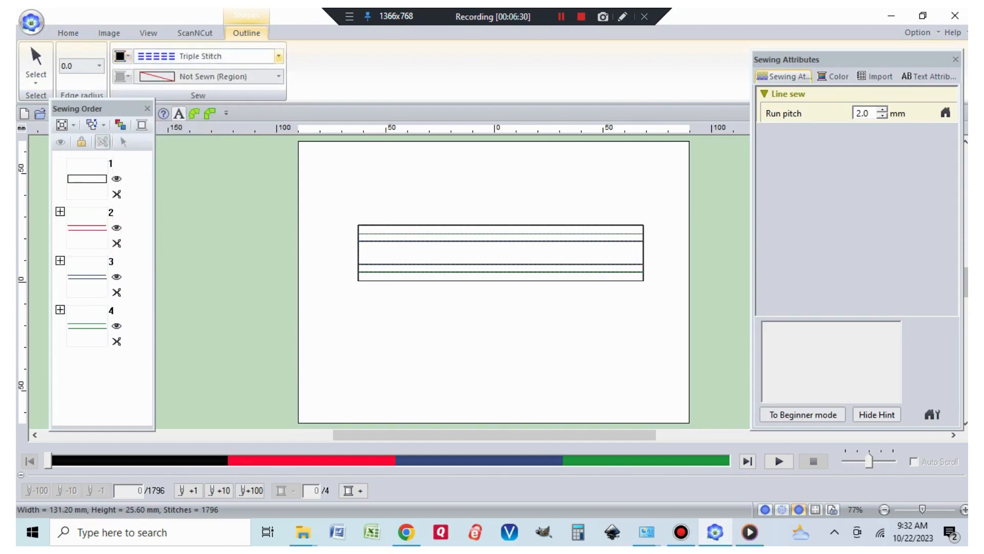
click(278, 56)
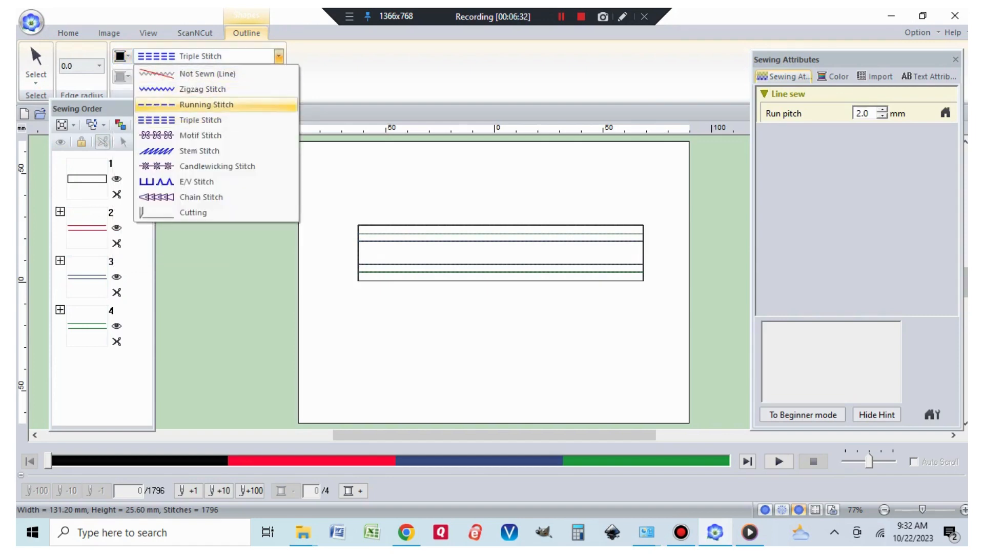
click(195, 104)
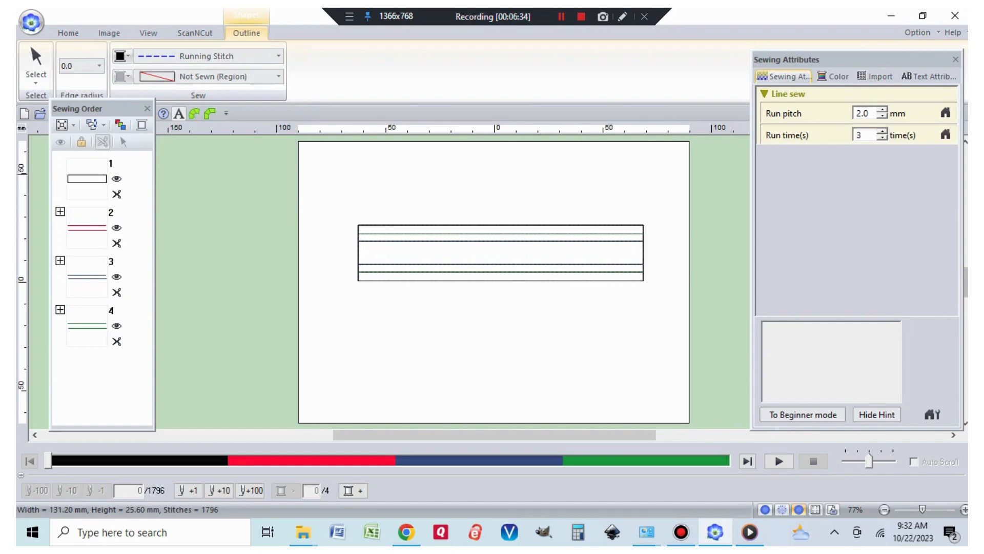
click(882, 139)
click(882, 138)
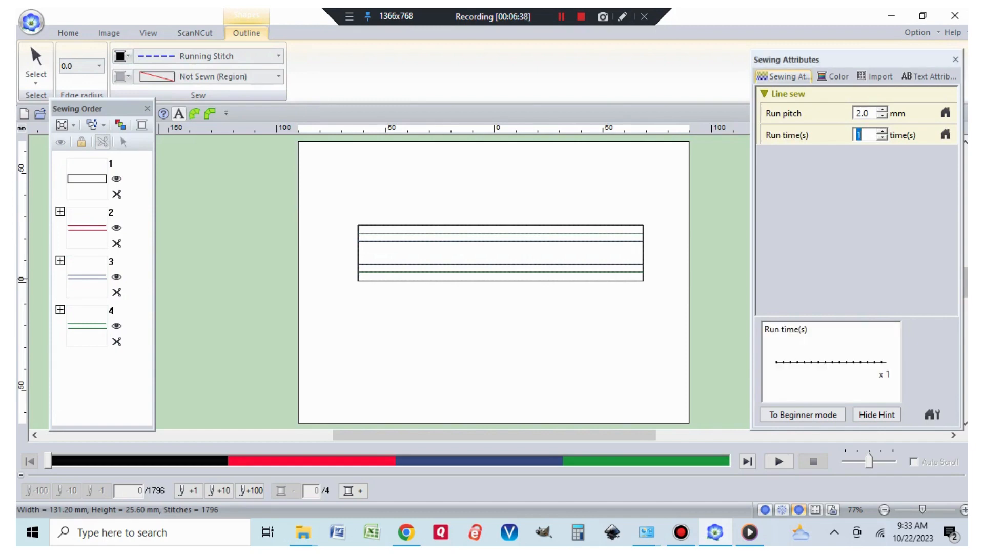
drag(328, 176, 663, 404)
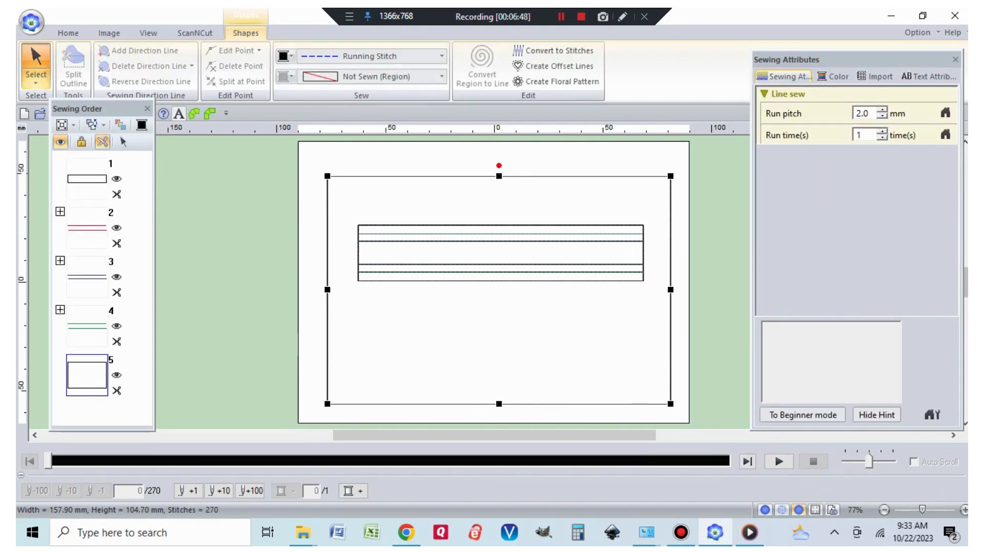
drag(499, 168, 500, 166)
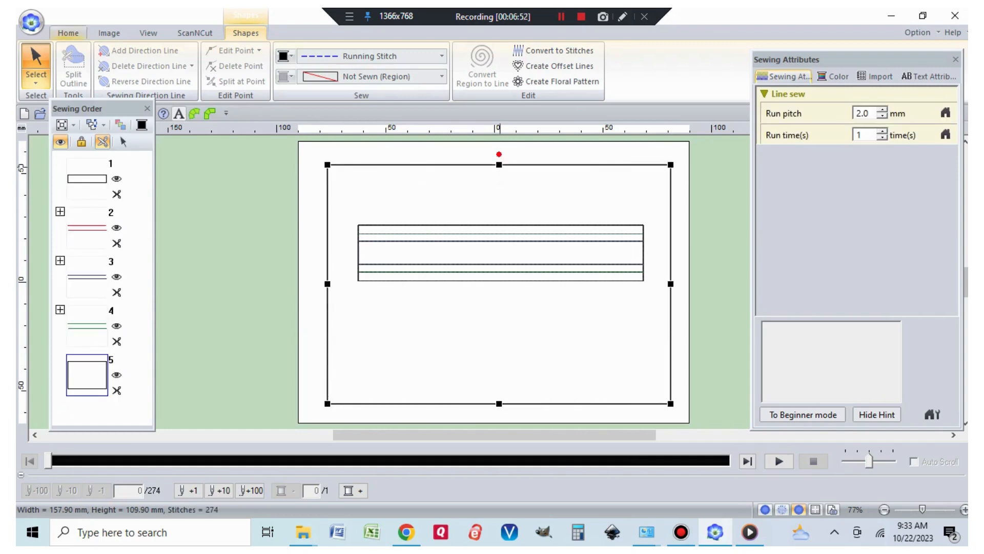
click(69, 33)
click(230, 62)
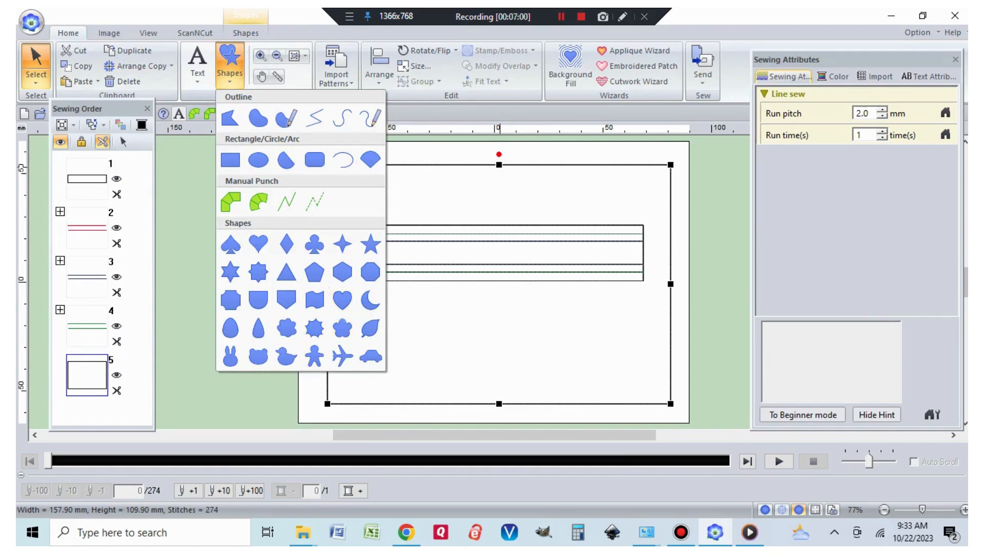
key(Escape)
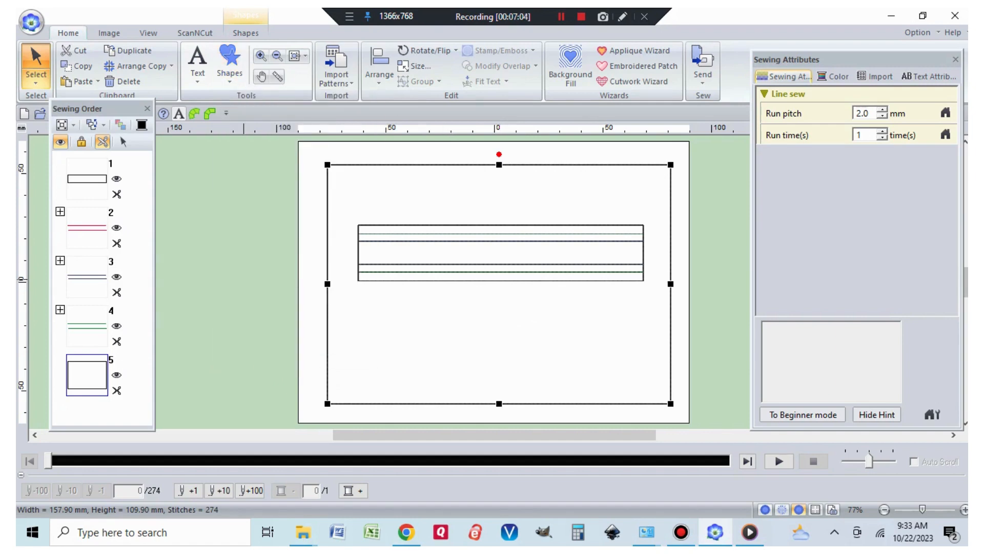
Set the large outer rectangle to sew first in the sewing order
right_click(84, 381)
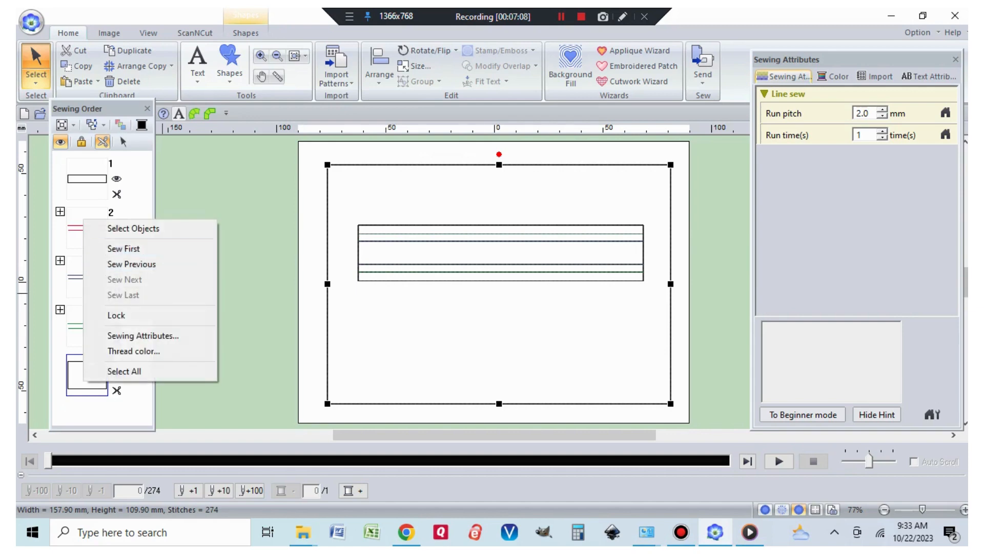
click(133, 228)
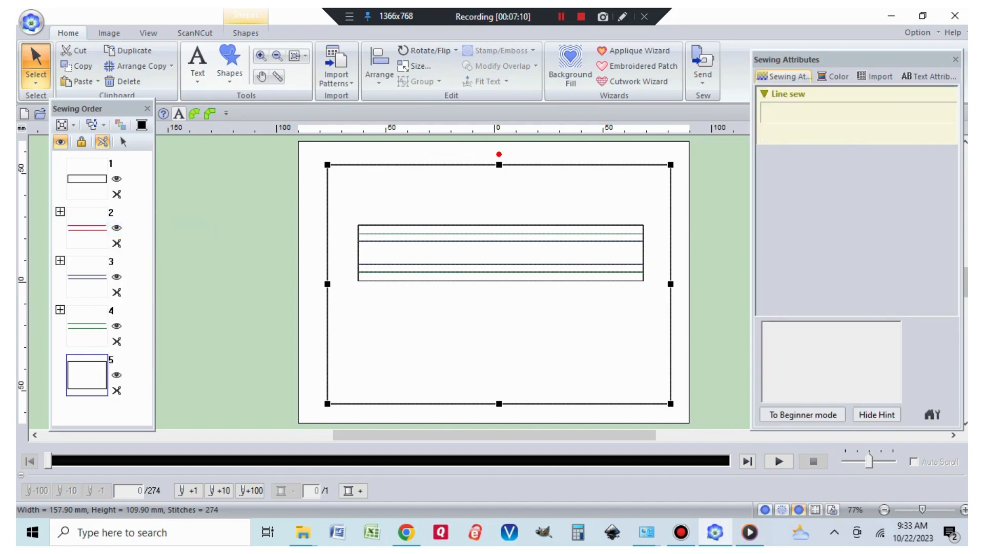
right_click(86, 373)
click(125, 240)
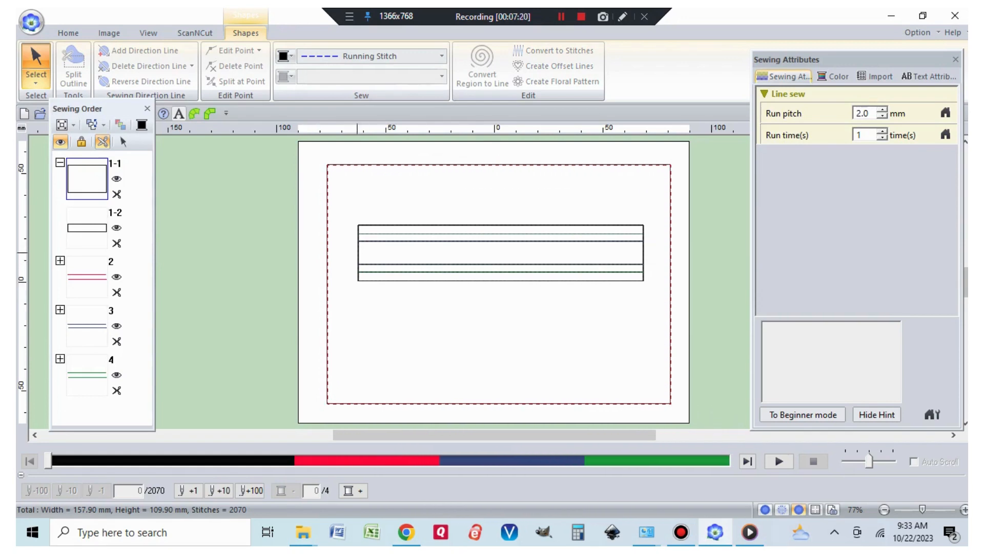
Widen the zipper group to about 170.6 mm so it extends past both sides of the outer rectangle
click(360, 255)
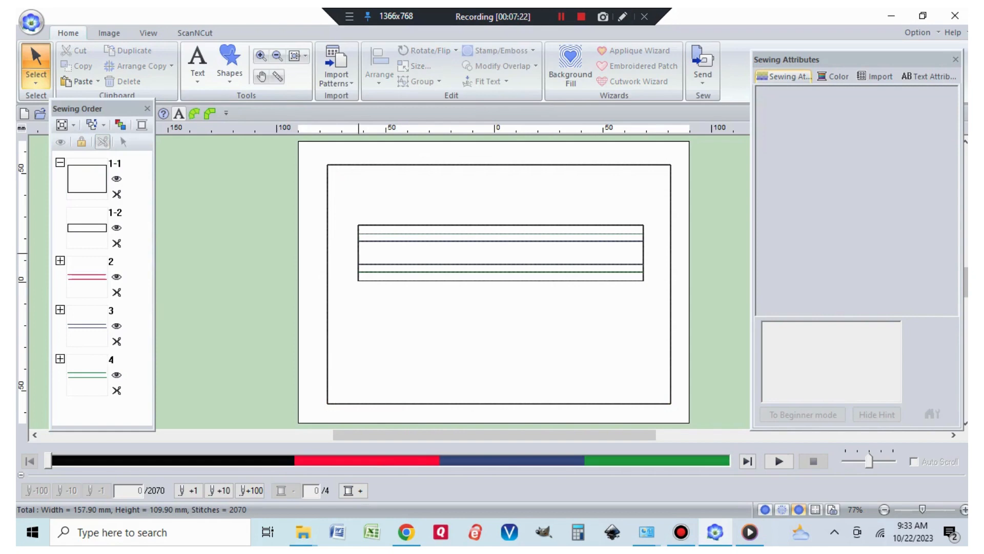
click(359, 253)
drag(358, 252, 309, 252)
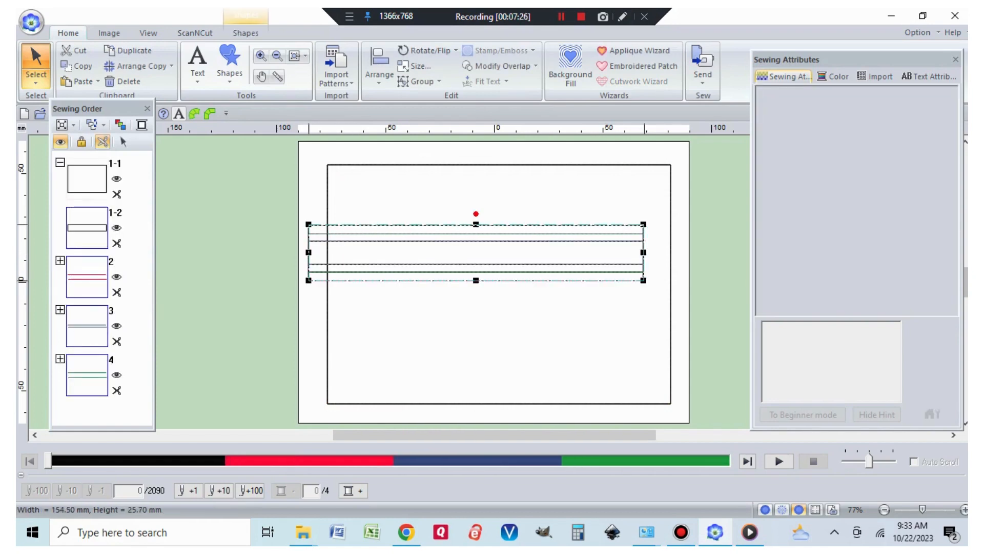
drag(643, 252, 683, 253)
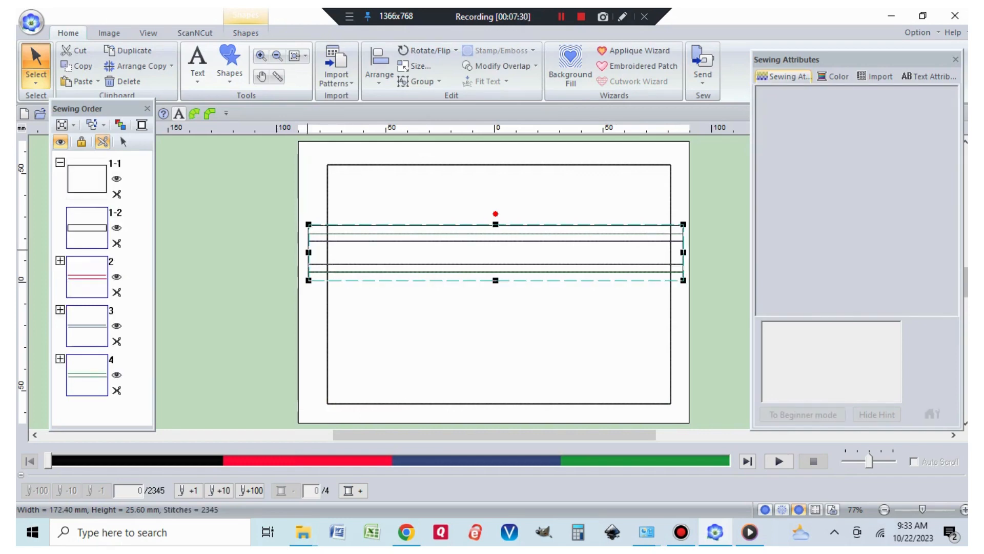
drag(309, 252, 312, 252)
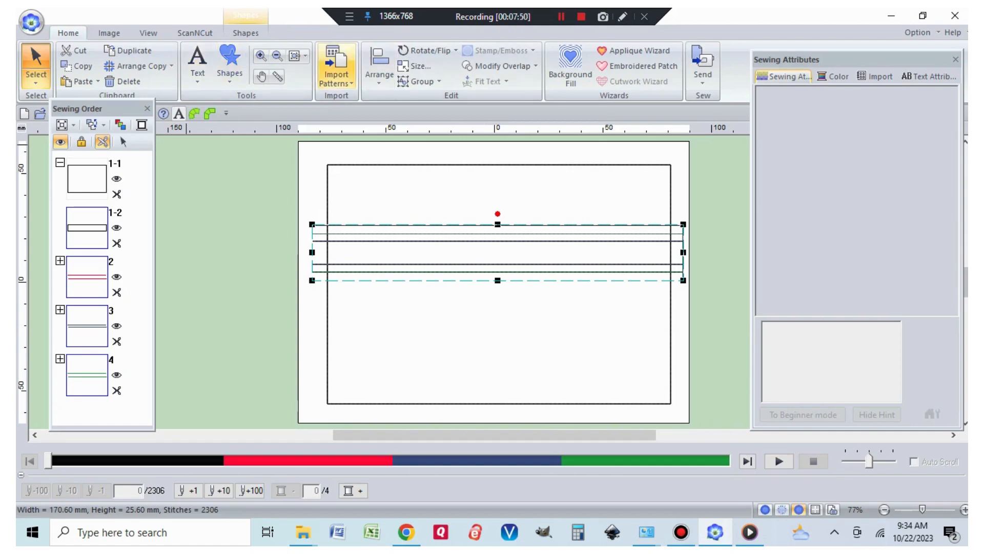
Look through the Design Library, Outline Shapes and Decorative Pattern sources for an importable design
click(337, 76)
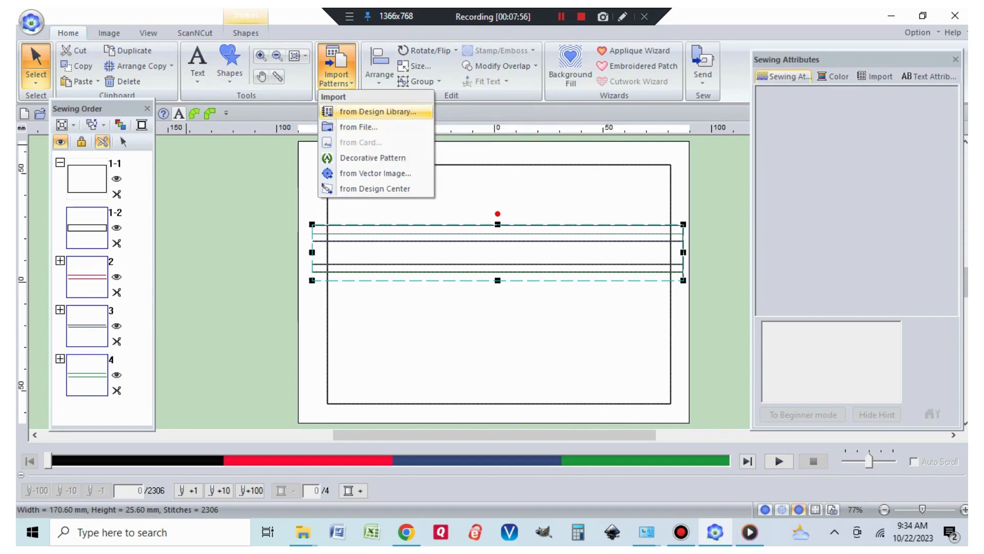
click(378, 112)
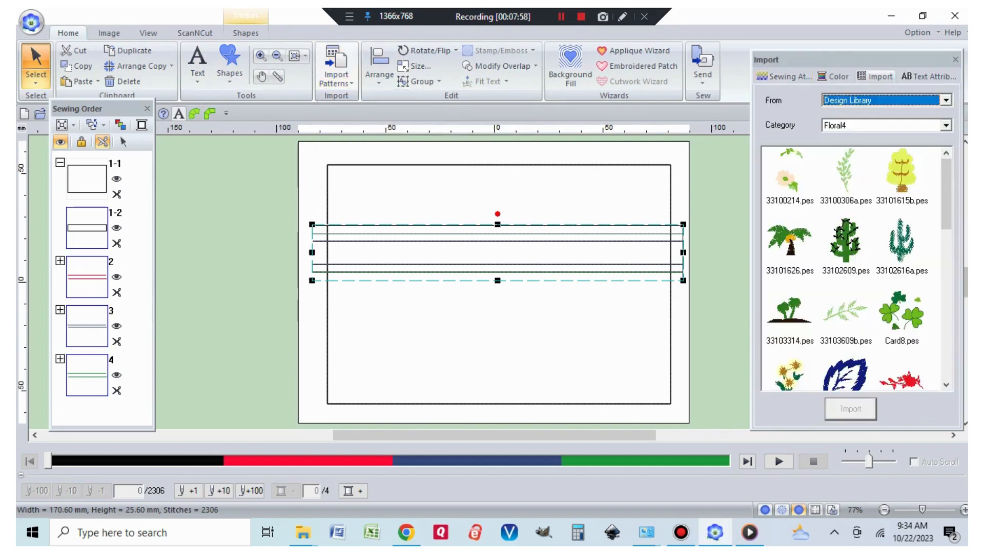
click(947, 101)
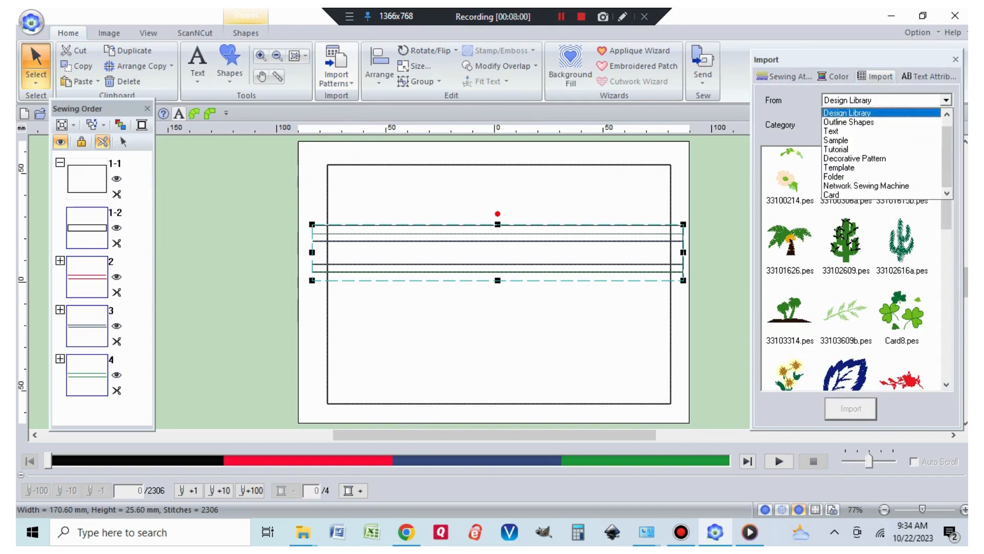
drag(947, 157, 947, 147)
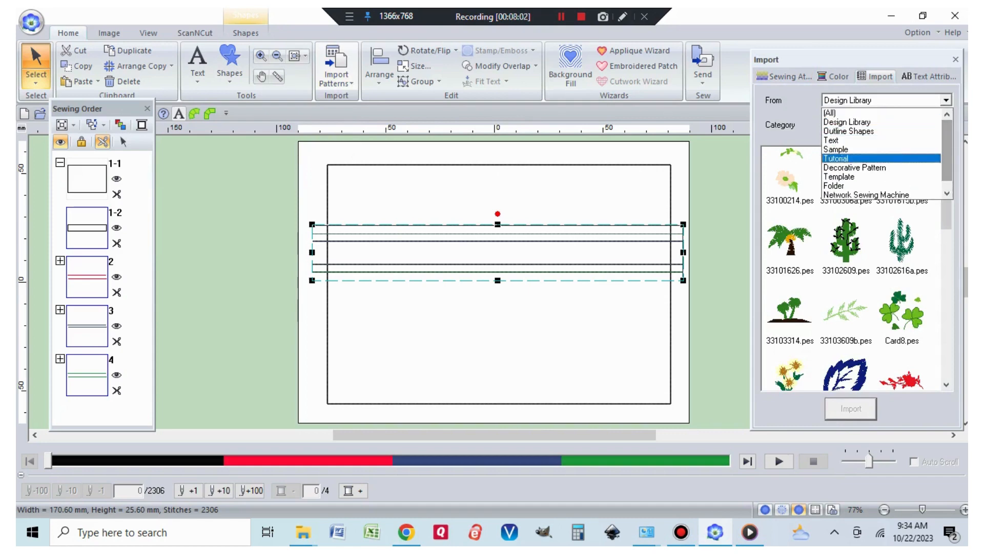
click(861, 131)
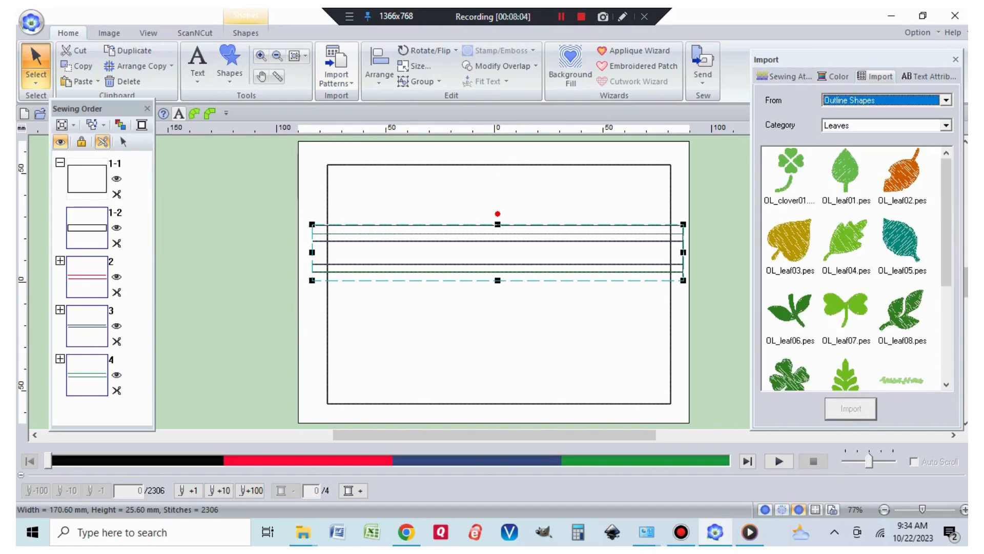
click(946, 100)
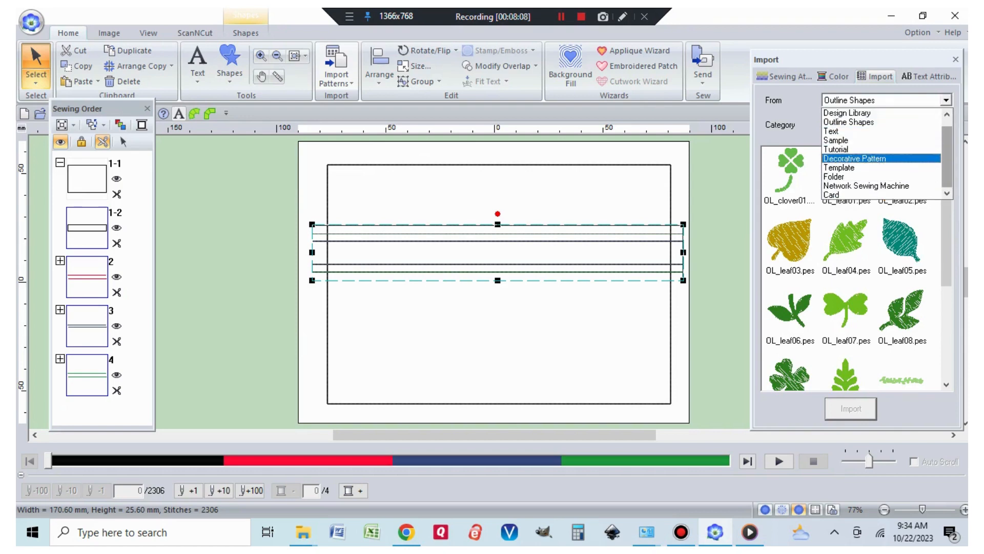
click(855, 158)
Import av momo.pes from the custom designs folder, shrink it to about 31 by 38 mm and place it below the zipper near the right edge
click(882, 101)
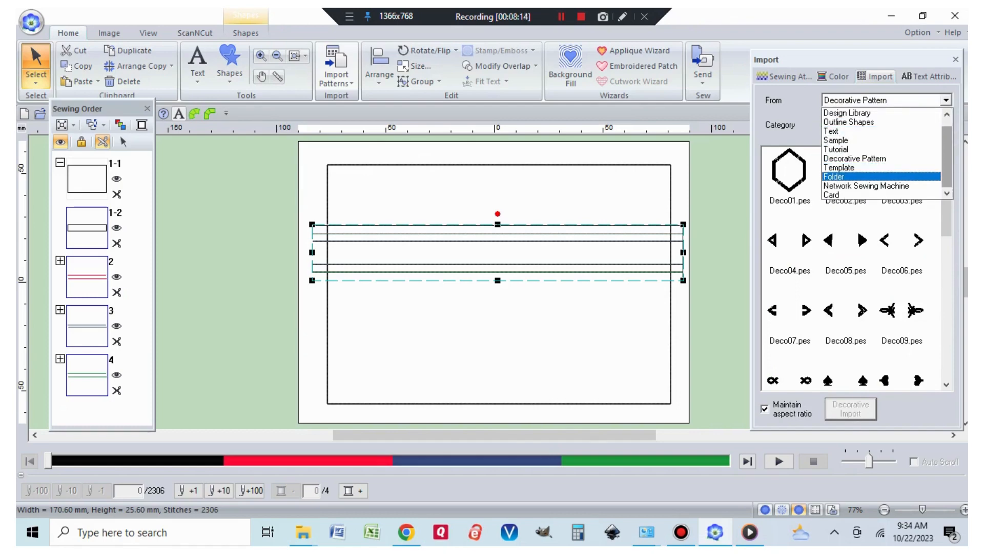
click(855, 176)
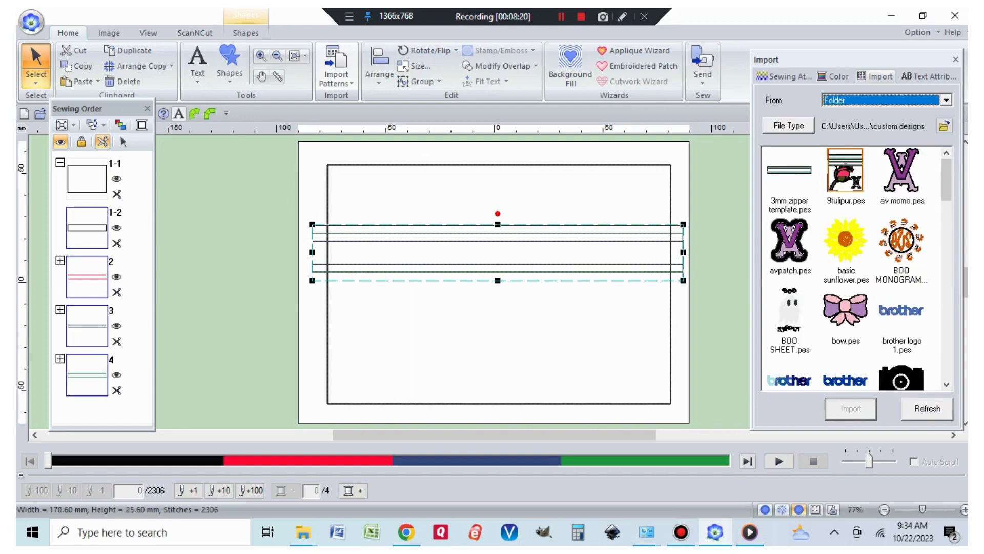
click(902, 172)
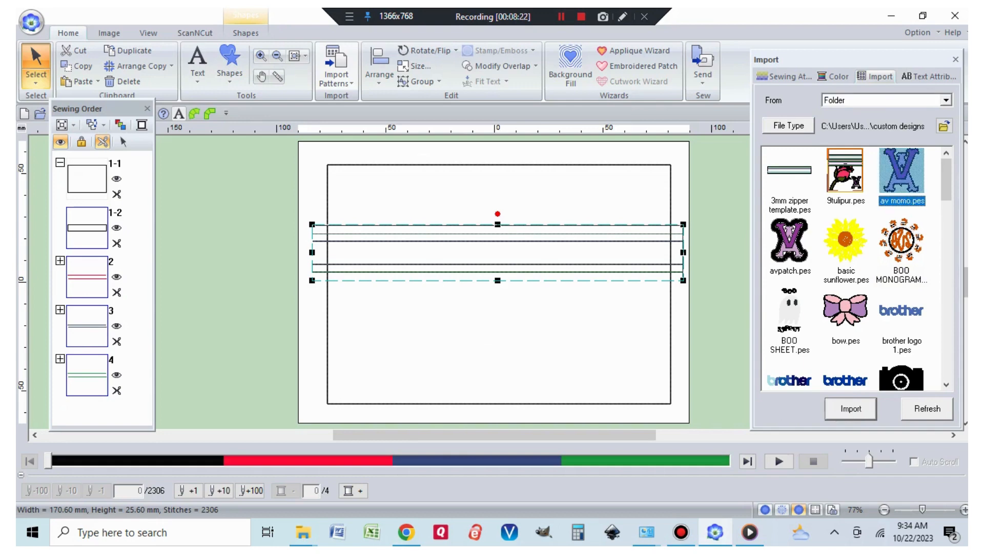
click(851, 408)
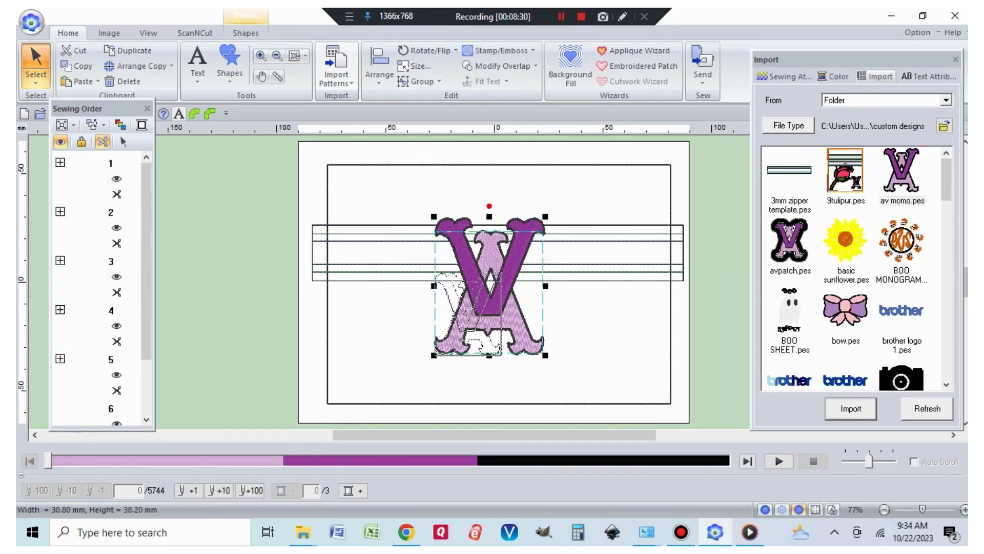
drag(471, 315, 622, 342)
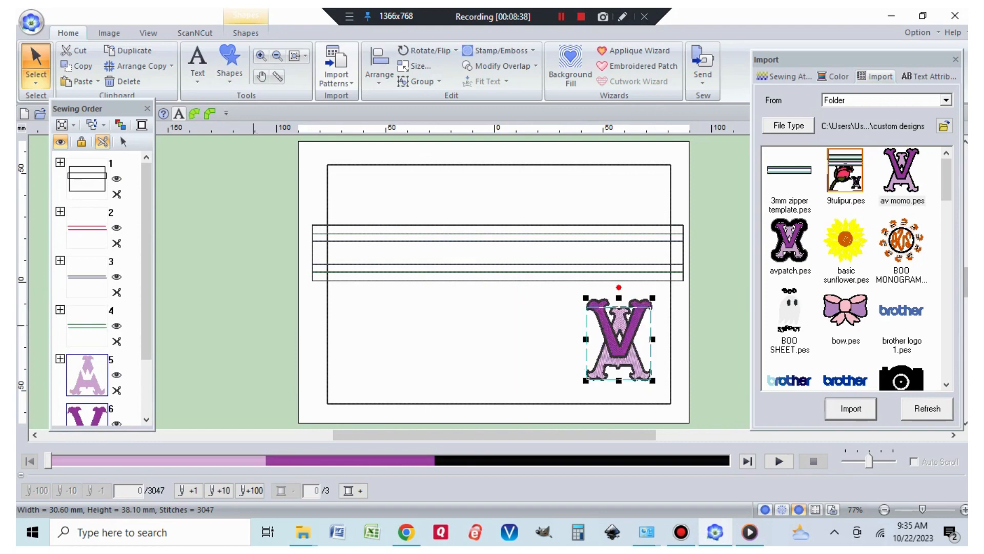
Expand the blue line pair in the Sewing Order into its separate lines
drag(146, 261, 146, 314)
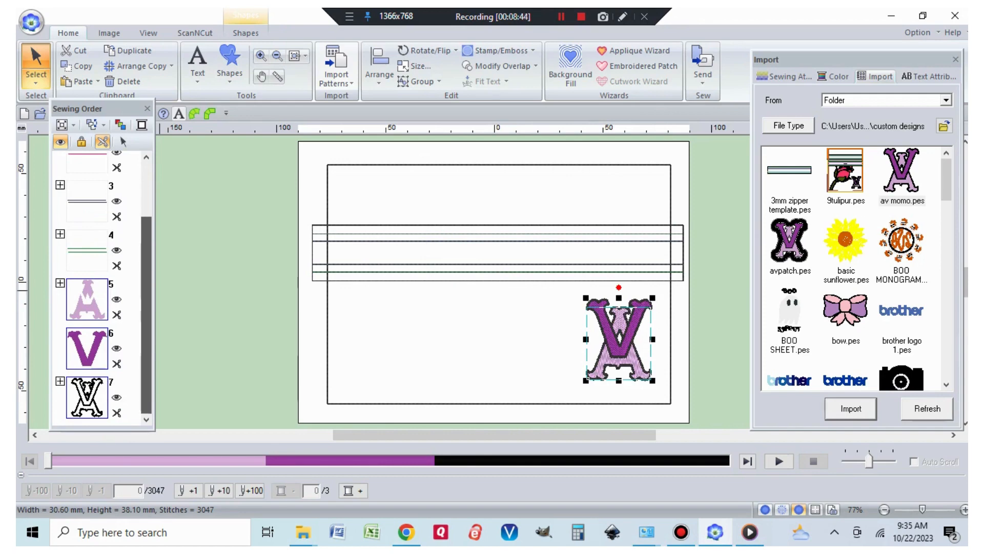
drag(146, 314, 147, 283)
click(87, 245)
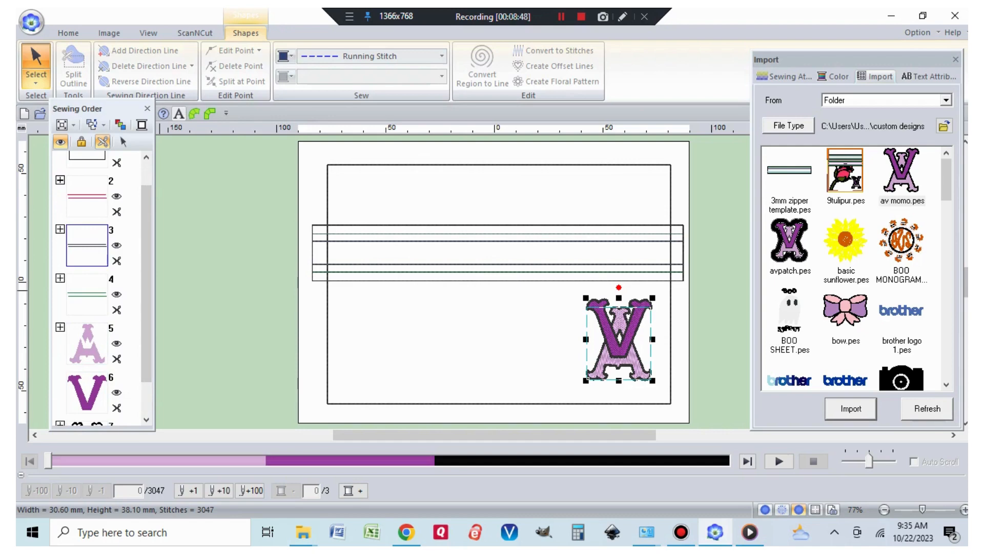
key(Escape)
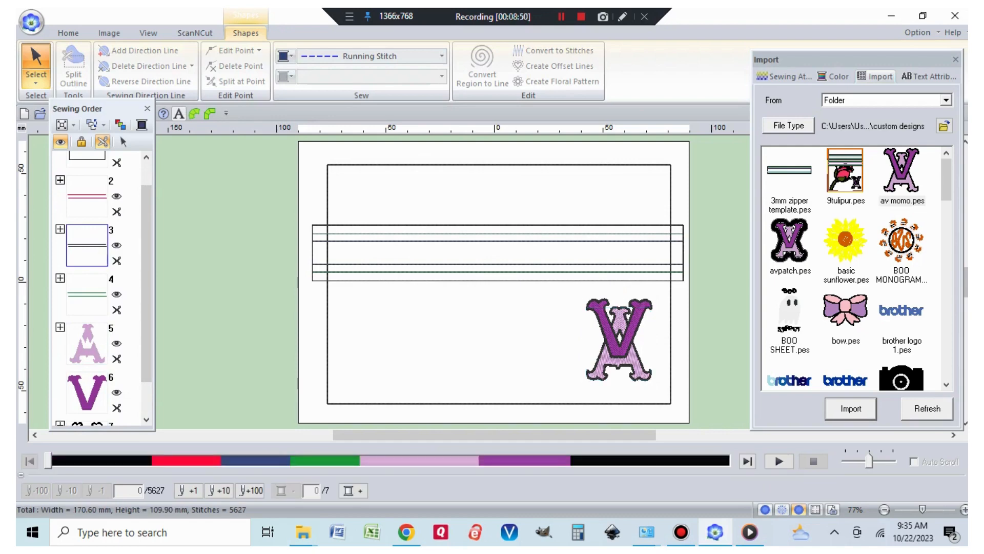
click(60, 229)
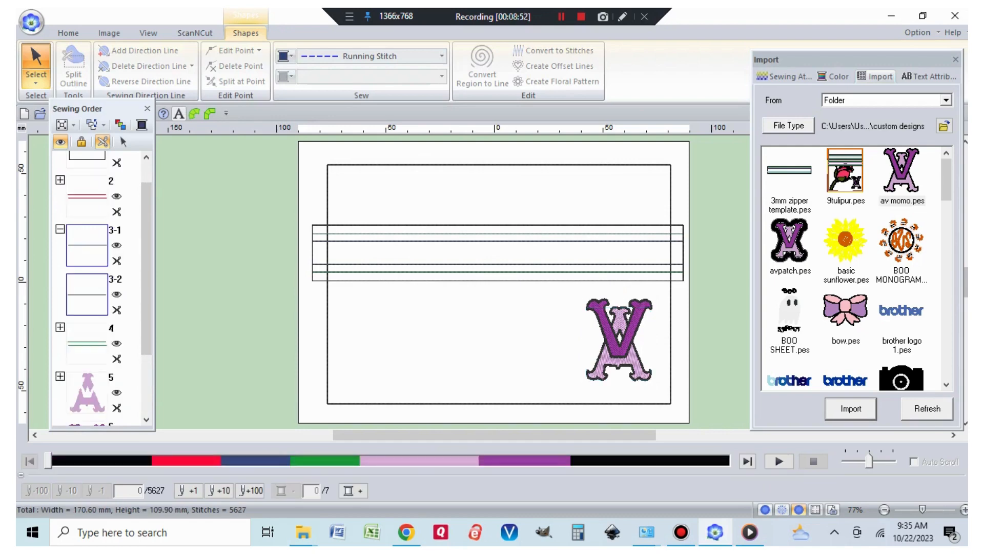
key(Escape)
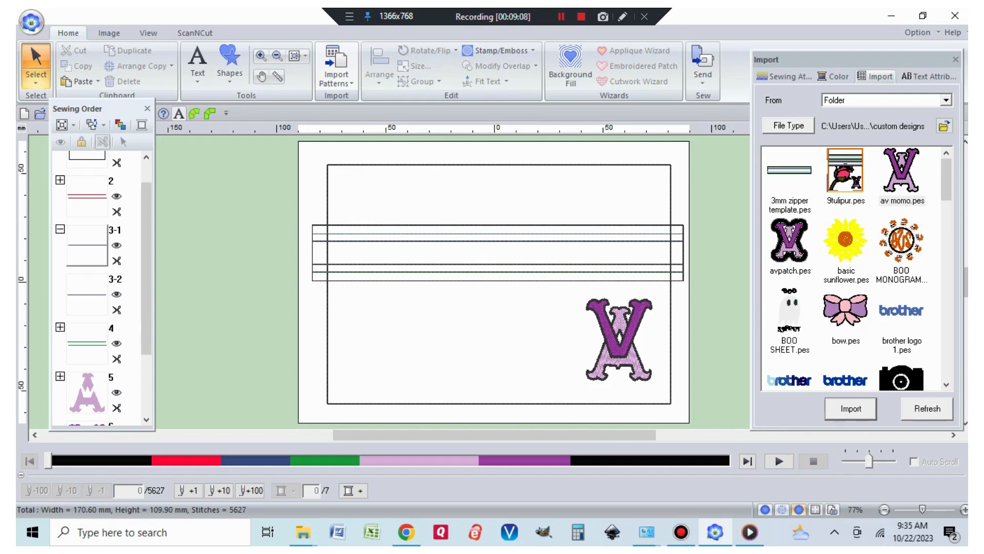
Change the thread color of the first line of the blue pair to a very pale blue so it sews separately
click(82, 247)
right_click(82, 248)
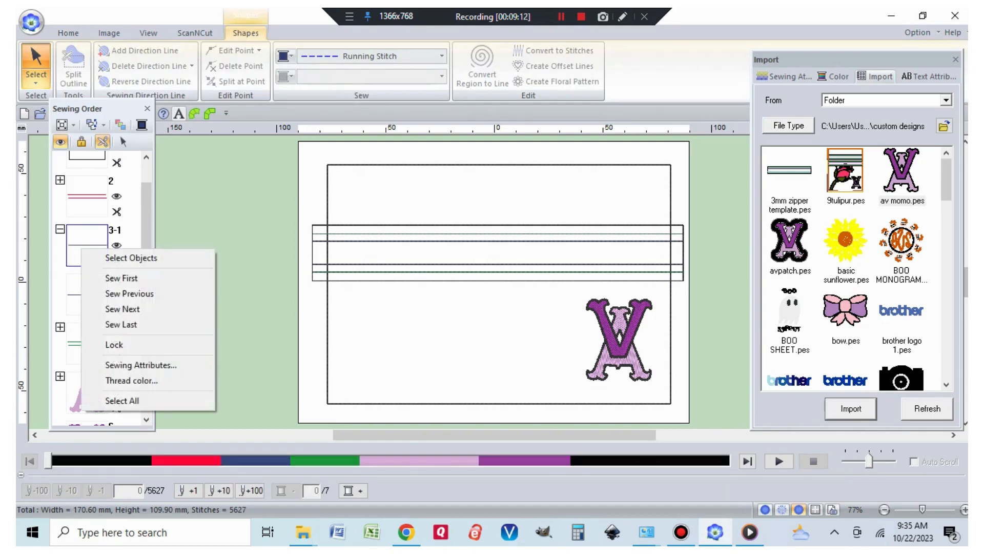
click(131, 258)
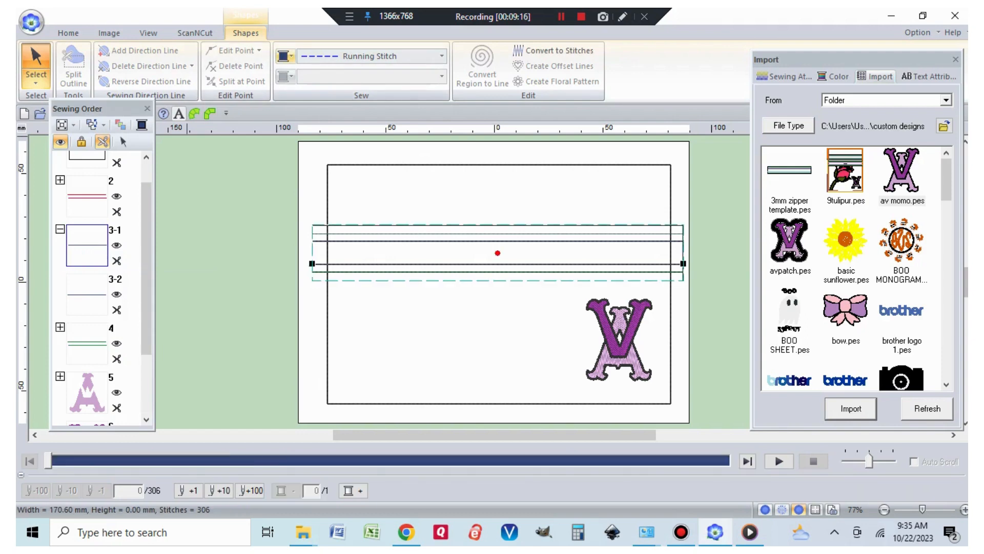
click(290, 56)
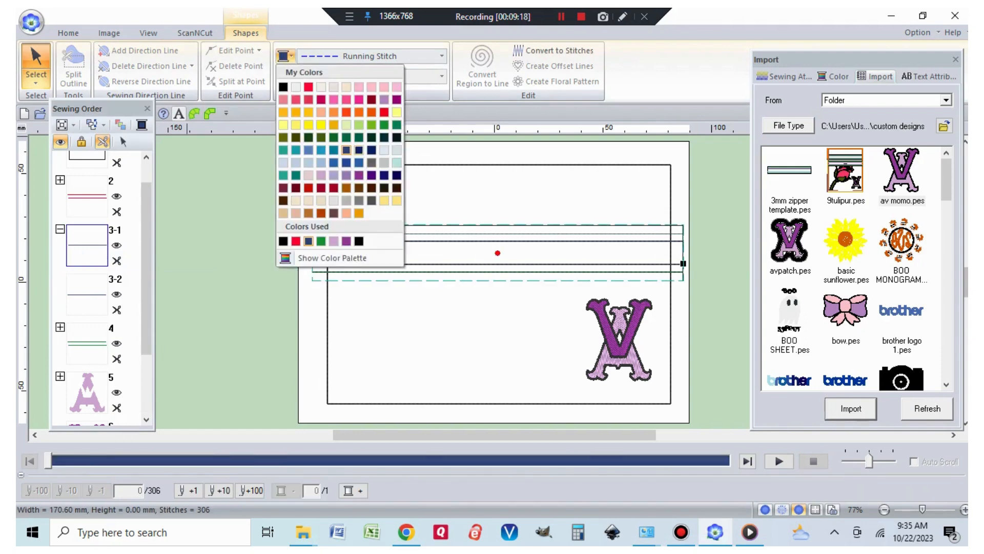
click(384, 150)
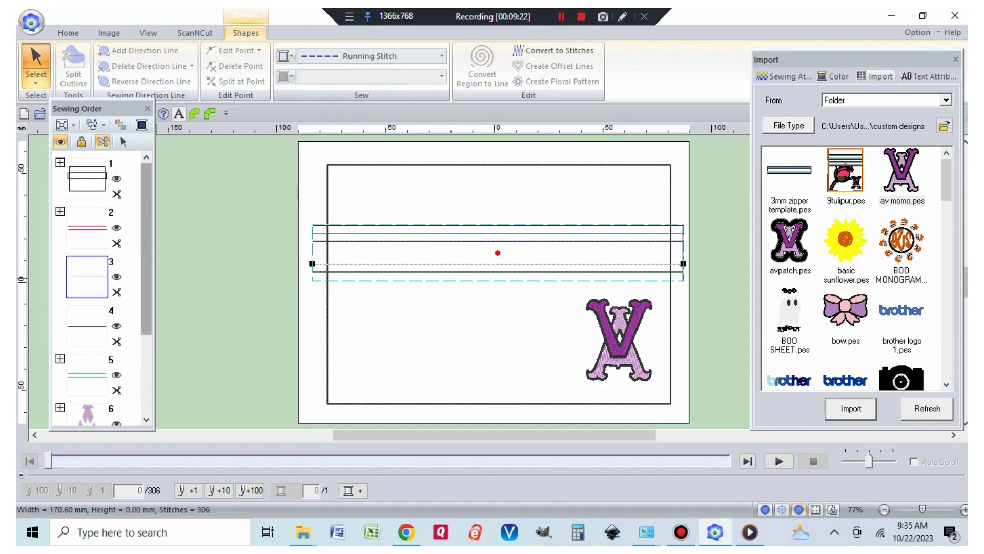
Move all the monogram's color parts in the Sewing Order to directly after the pale line, before the remaining blue line
drag(146, 246, 146, 326)
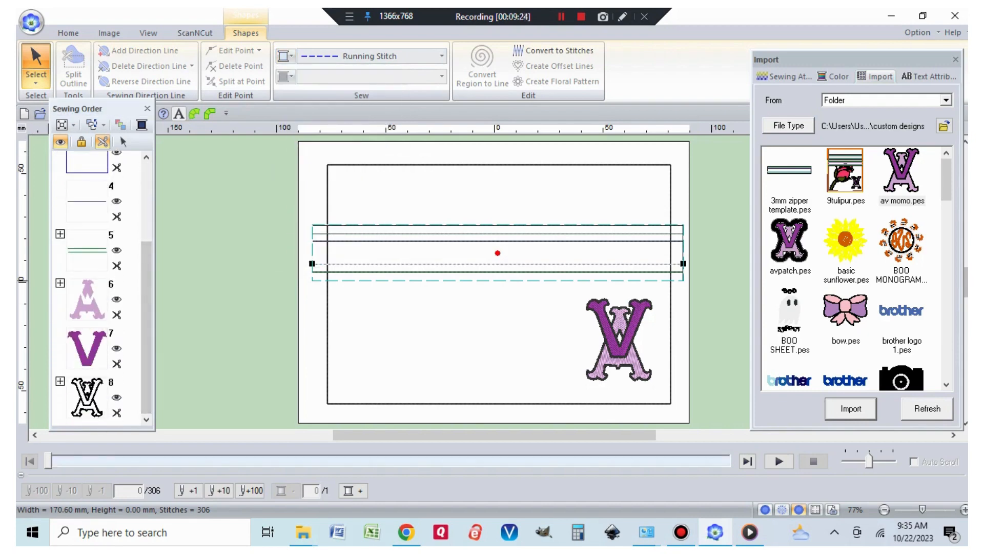
drag(60, 274, 126, 425)
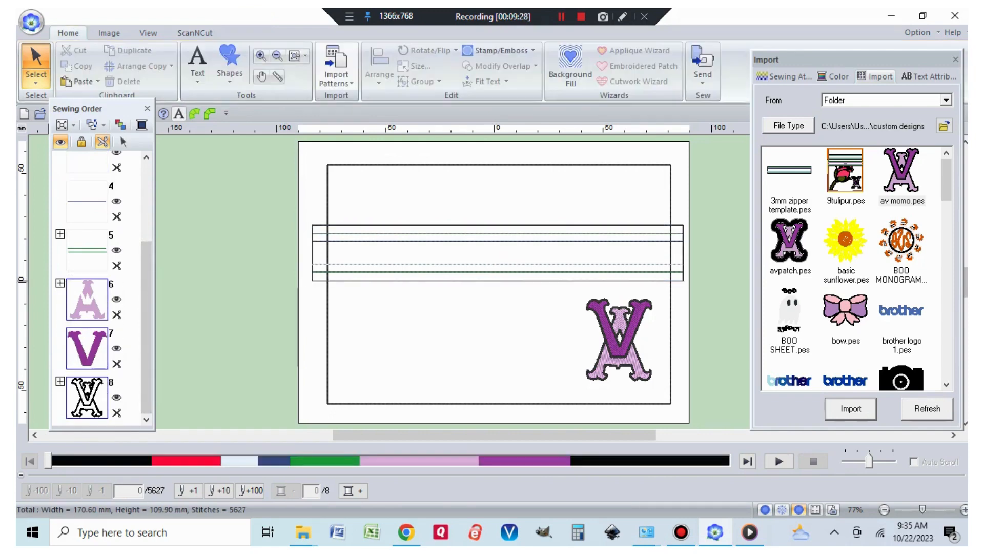
right_click(102, 226)
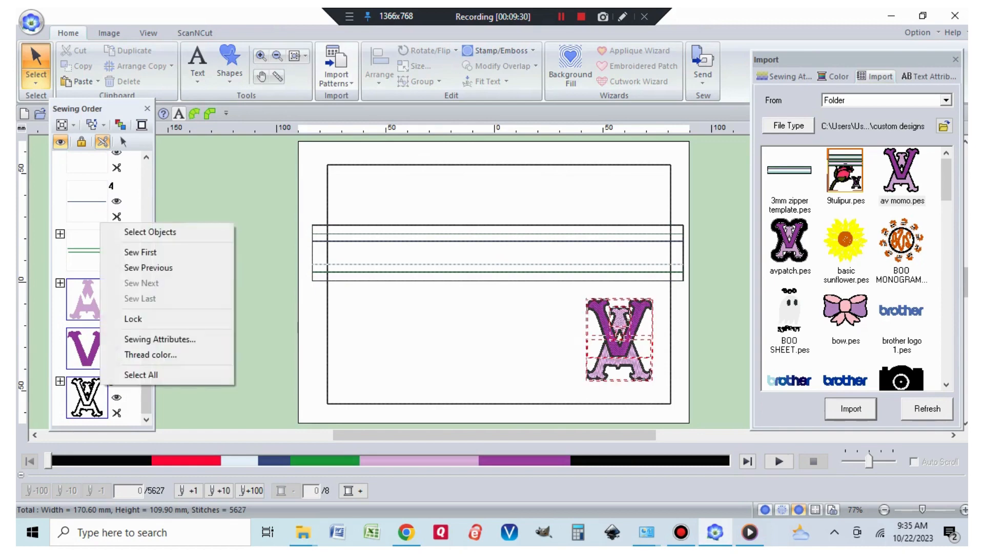
click(150, 232)
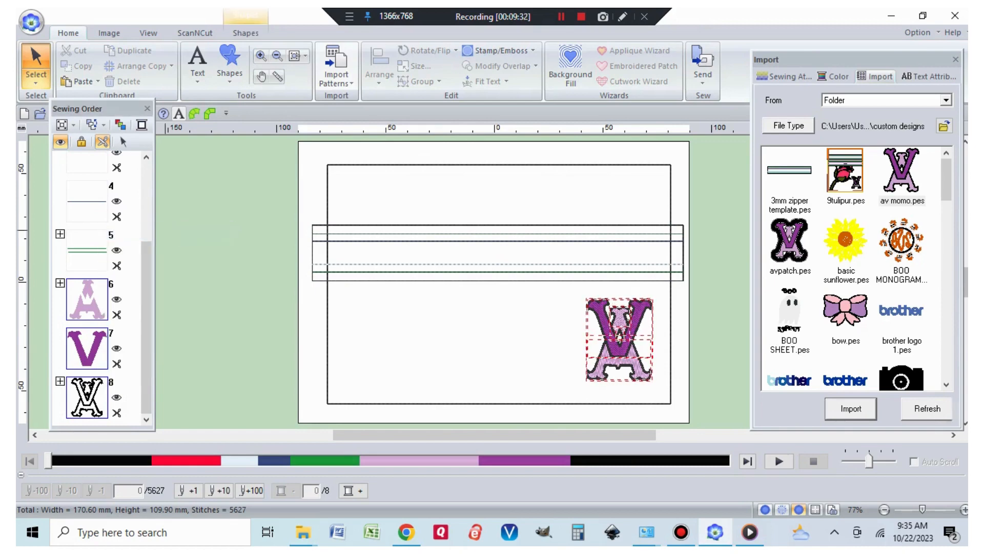
mouse_move(87, 277)
mouse_down()
mouse_move(97, 226)
mouse_move(88, 264)
mouse_up()
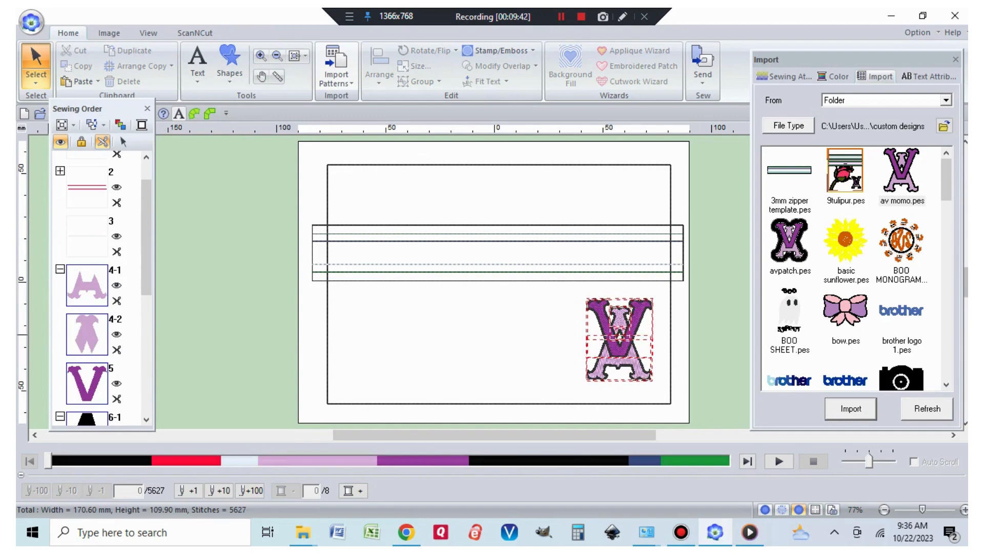
click(60, 269)
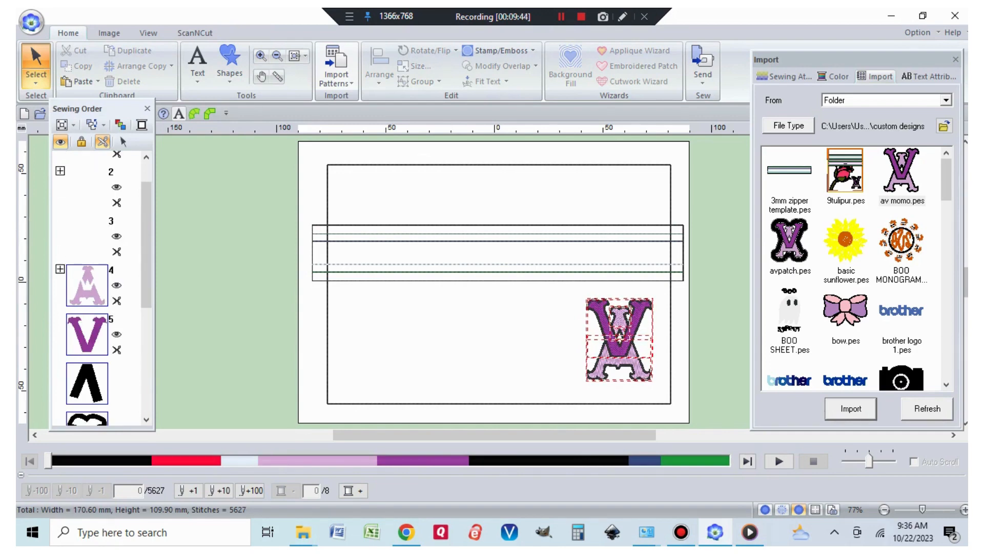
scroll(97, 287, down, 5)
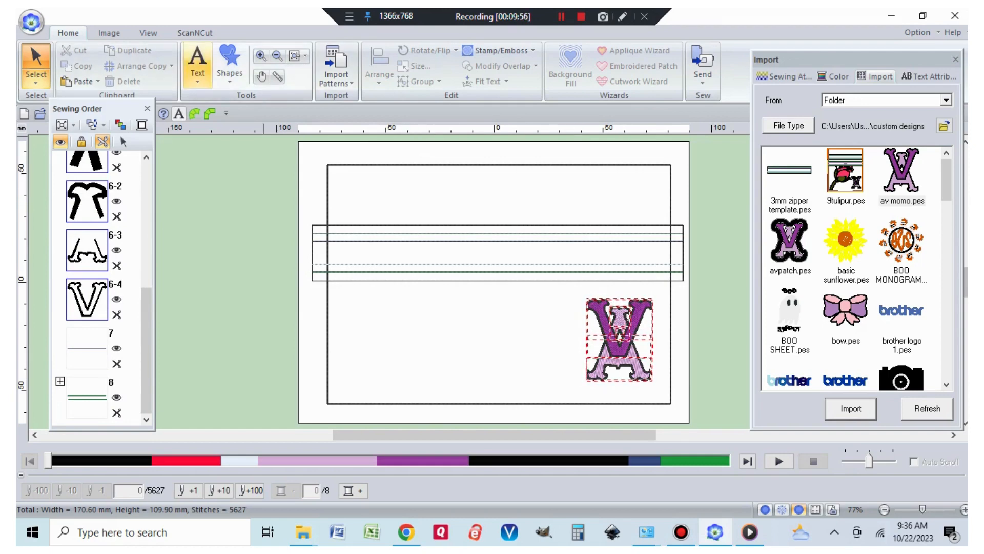
Add a first name in Calgary MediumItalic satin stitch text above the zipper and enlarge it to about 45 mm wide and 25 mm high
click(198, 75)
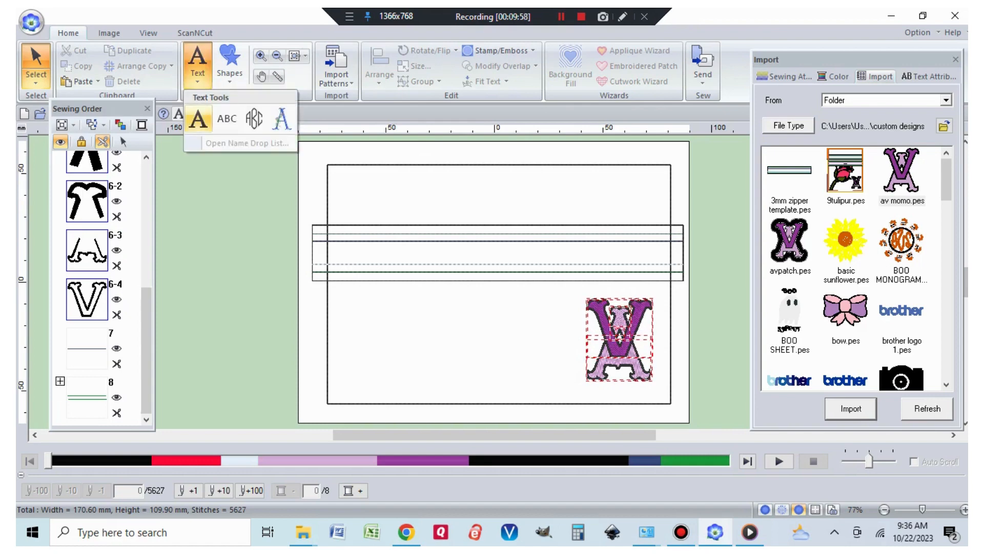
click(198, 119)
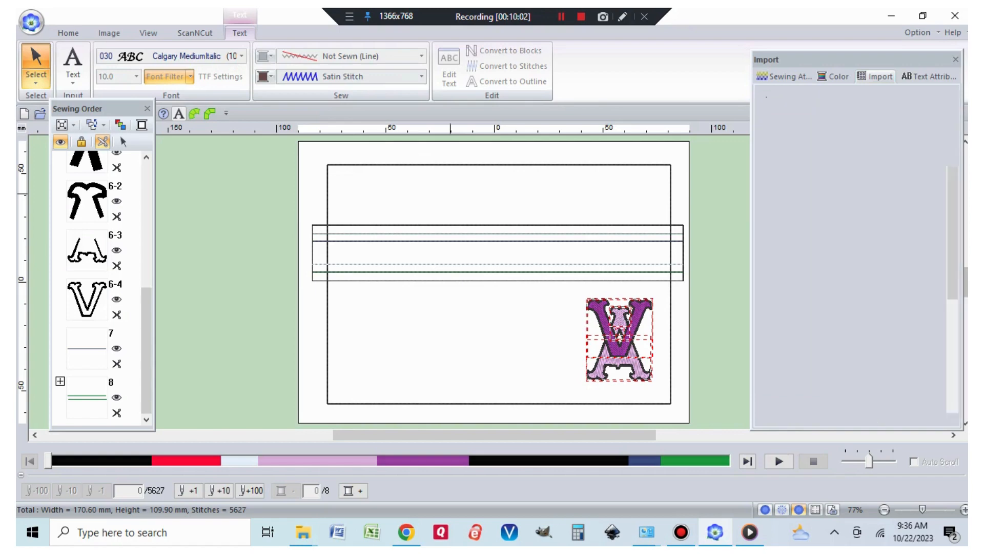
click(450, 190)
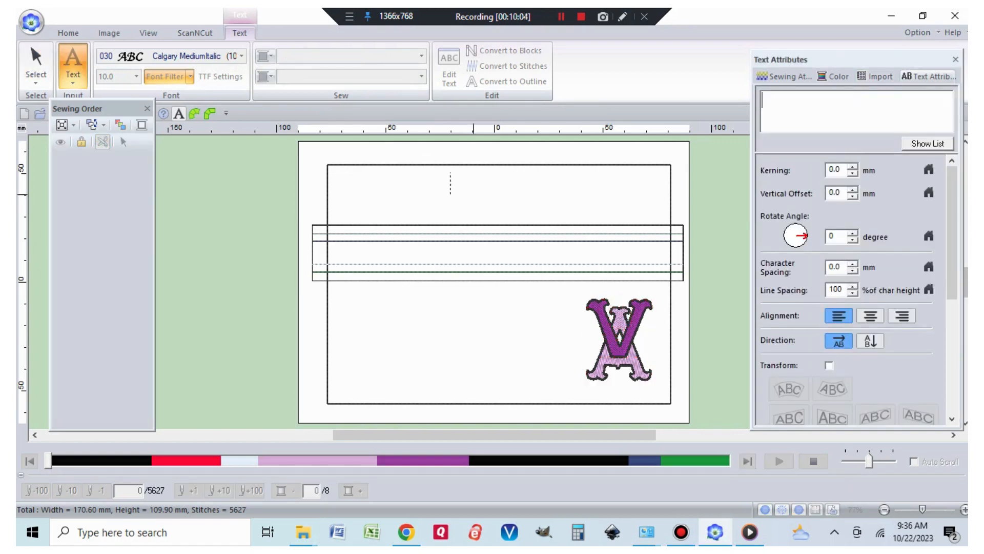
text(Amy)
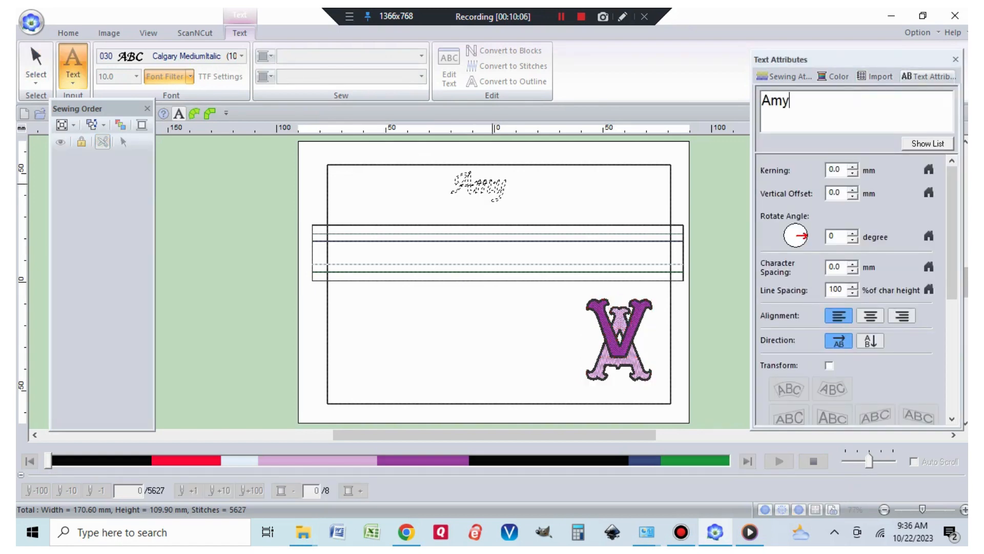
key(Return)
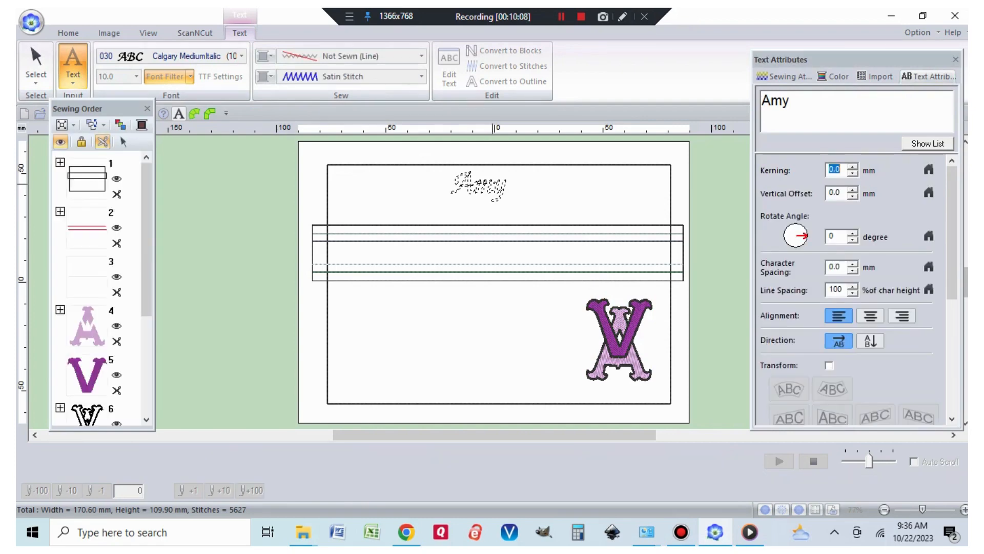
key(Escape)
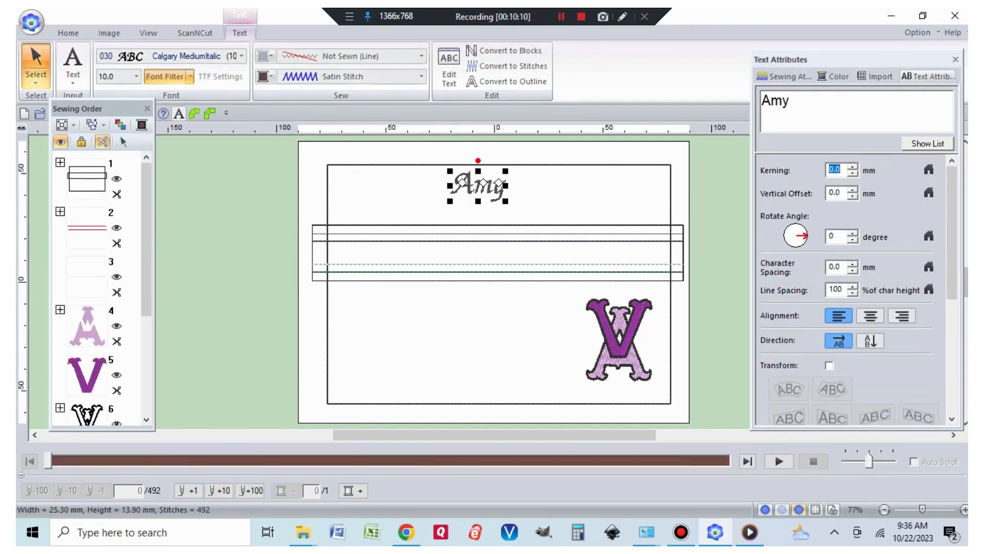
drag(450, 201, 403, 225)
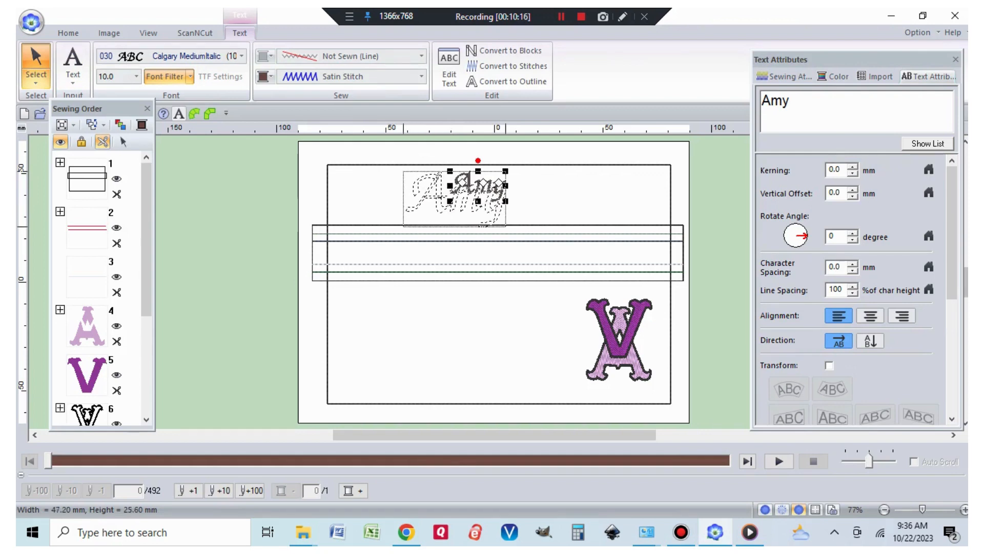
drag(404, 226, 407, 224)
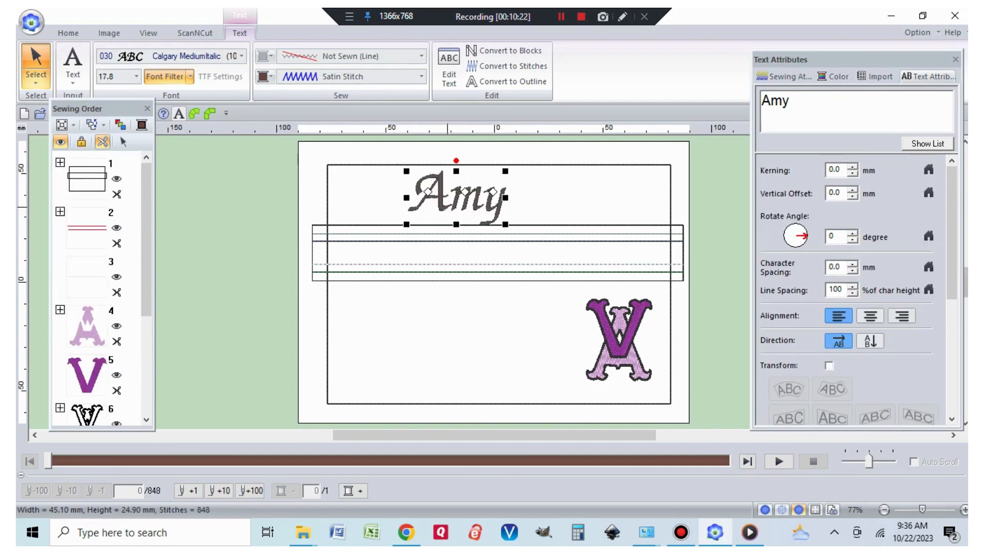
Move the name text sideways so it is centred above the zipper within the outline rectangle
key(Right)
key(Right)
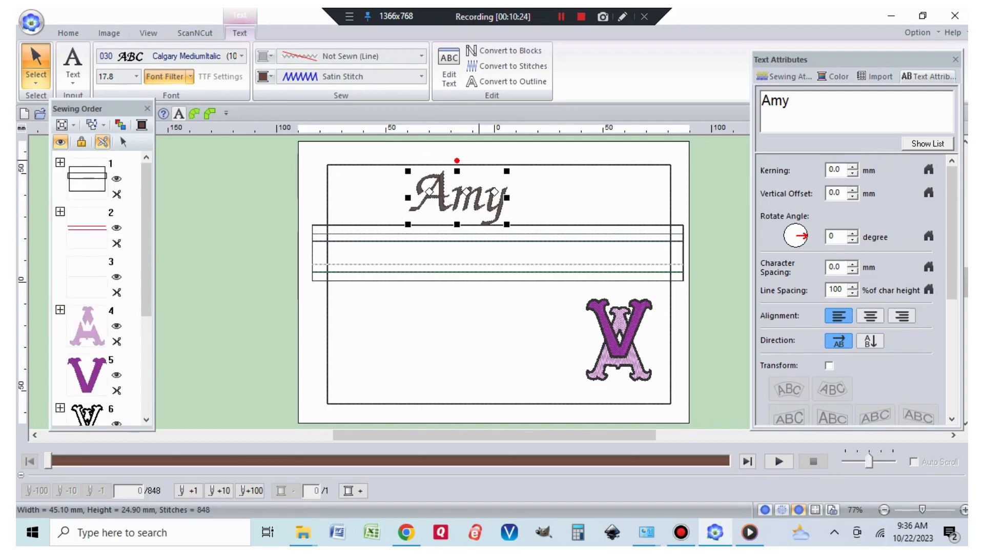
key(Right)
key(Right)
key(Right)
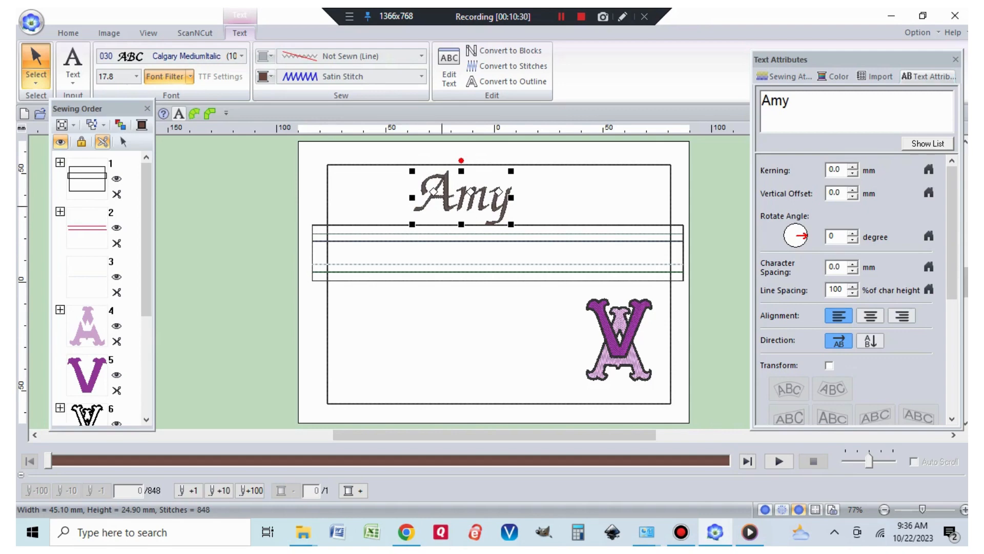
drag(444, 206, 485, 206)
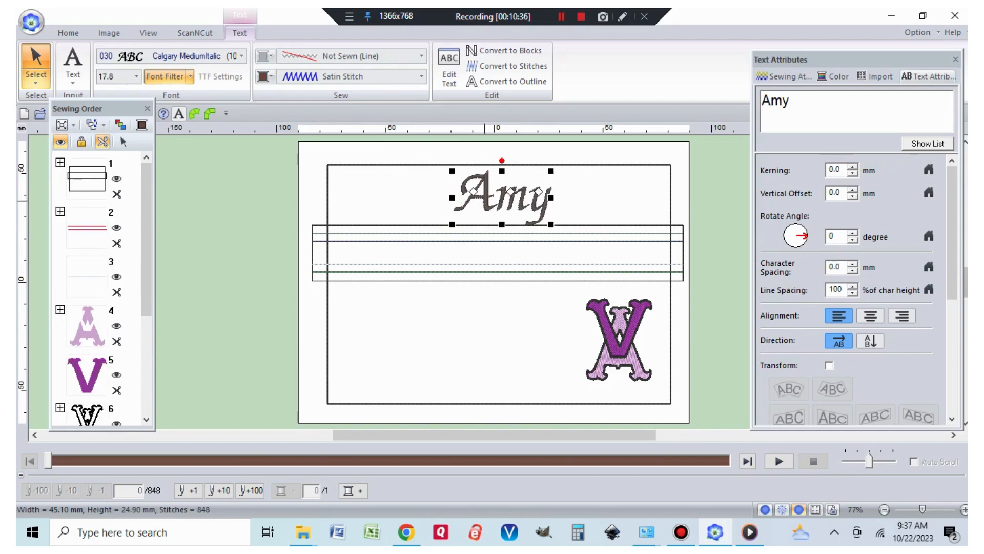
key(Left)
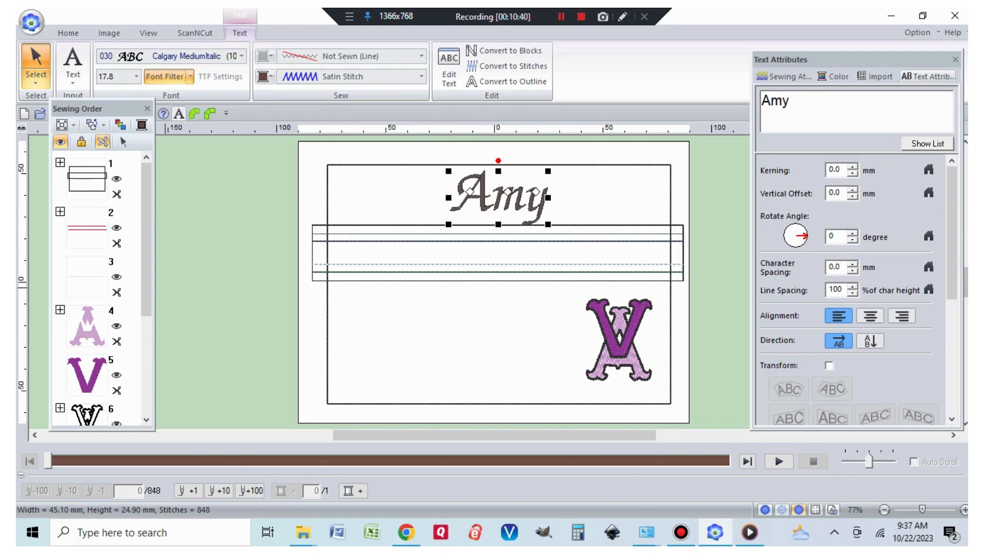
Move the name text in the Sewing Order to directly before the green line pair
drag(147, 286, 146, 387)
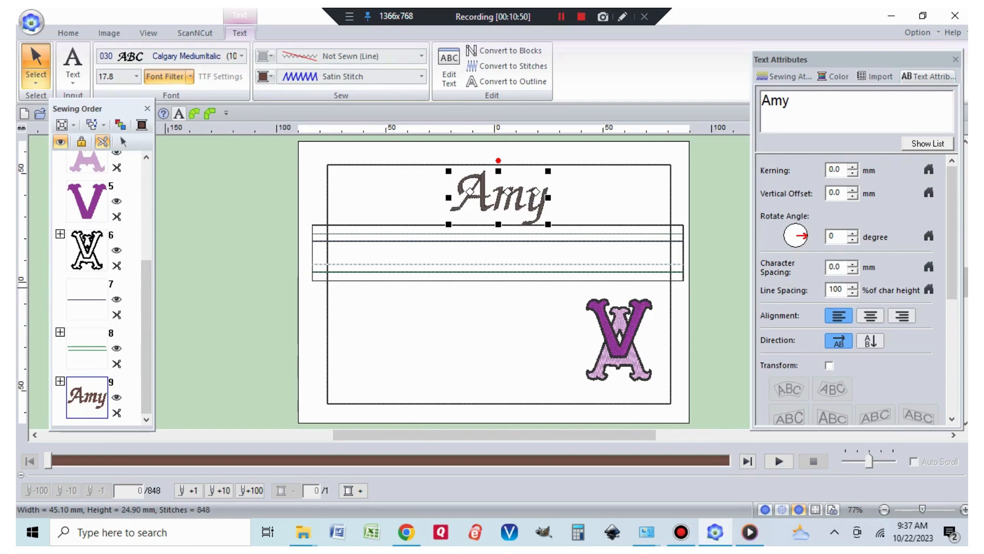
drag(87, 398, 87, 328)
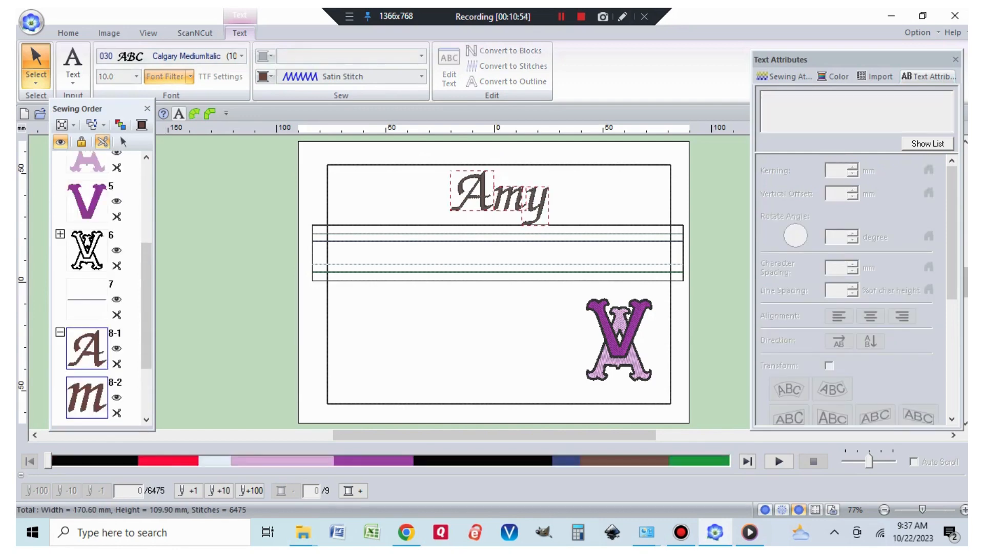
scroll(146, 307, down, 2)
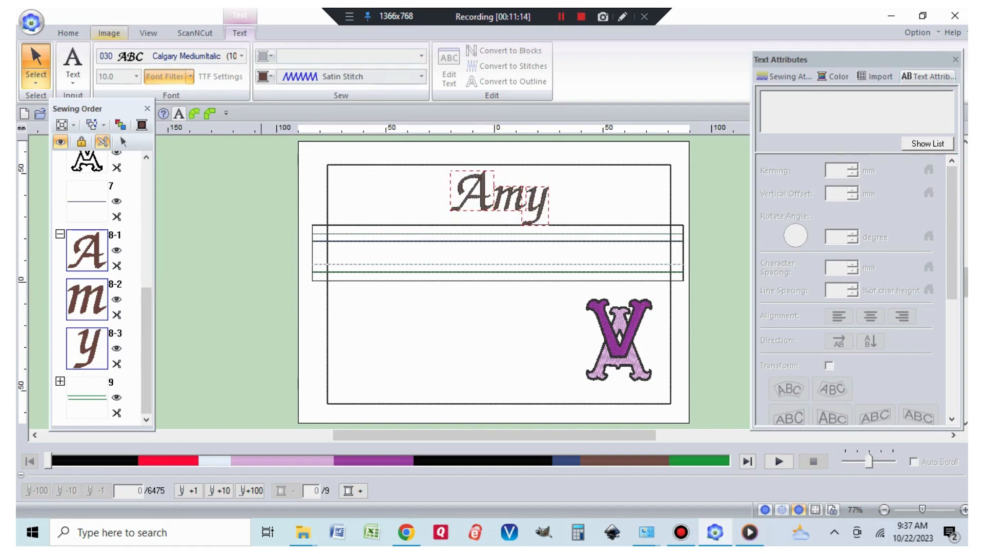
Draw a straight vertical running-stitch line about 20 mm long on the outline rectangle's left edge, above the zipper
click(68, 33)
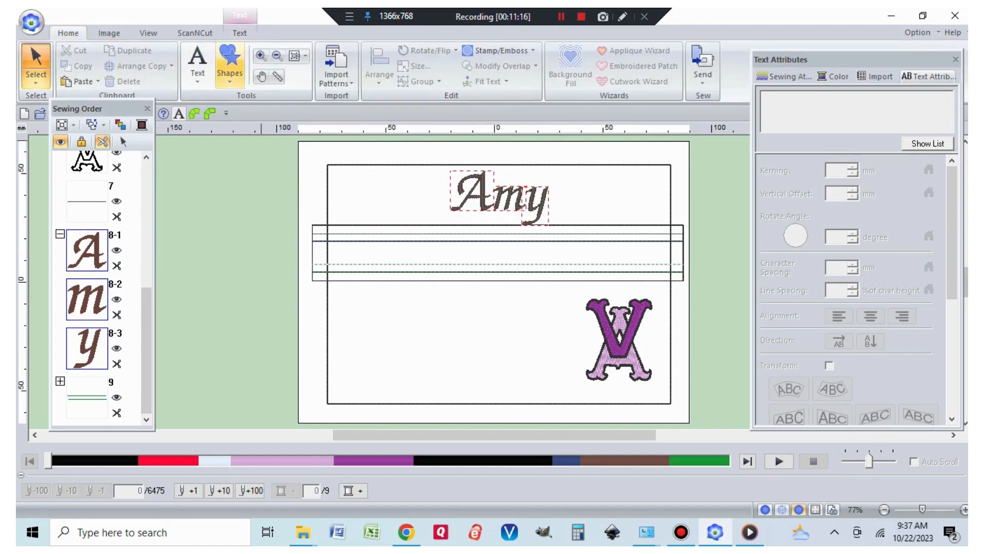
click(229, 72)
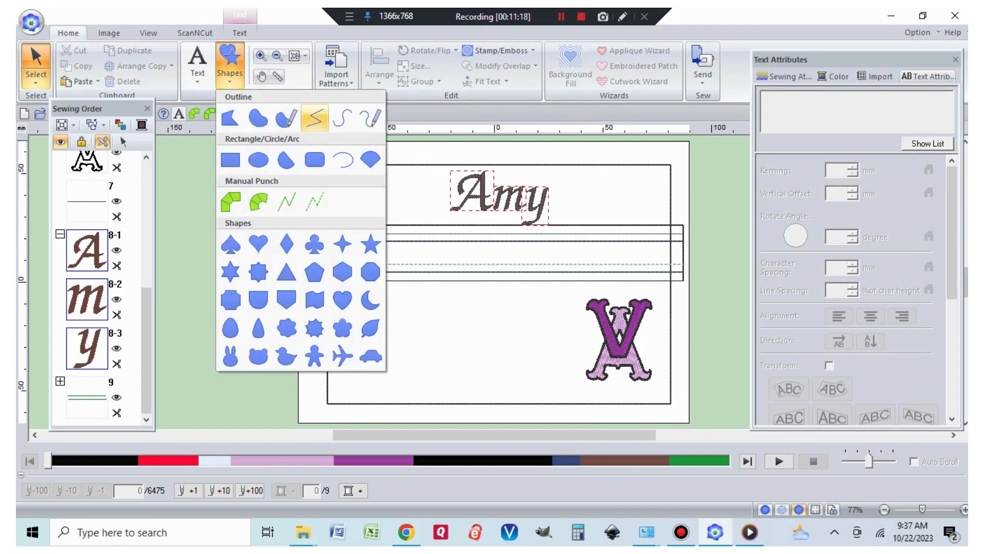
click(315, 118)
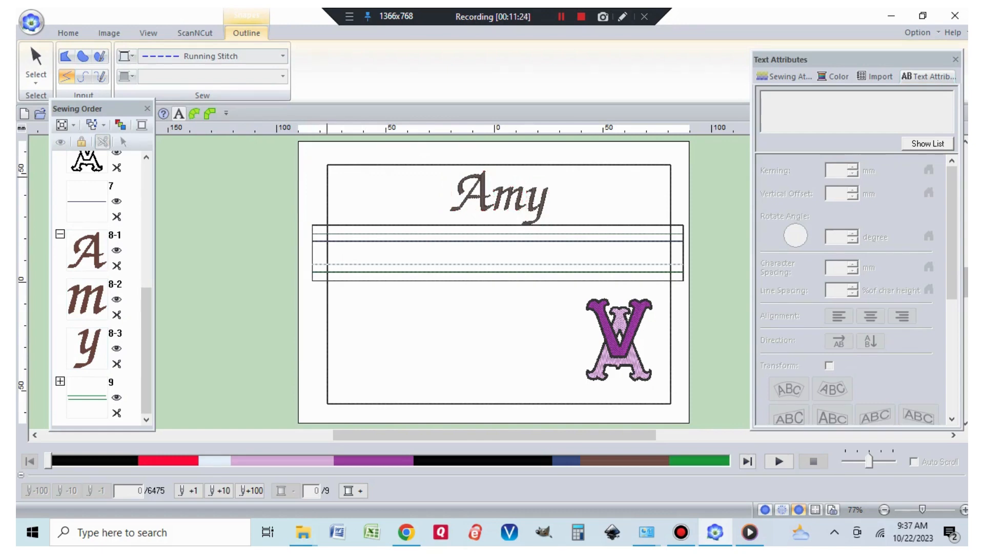
click(327, 177)
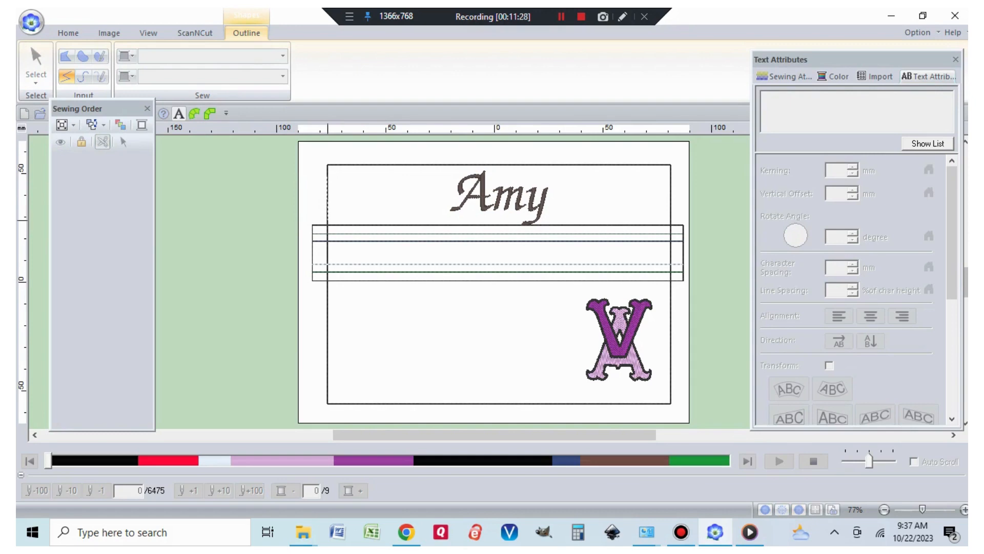
click(327, 221)
double_click(327, 221)
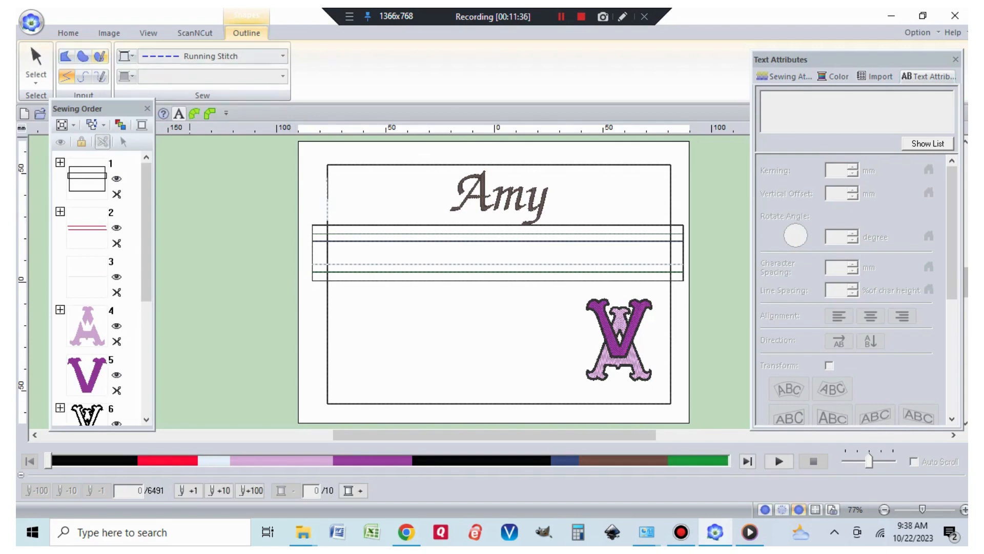
Try to change the new vertical line's thread color to yellow
click(126, 56)
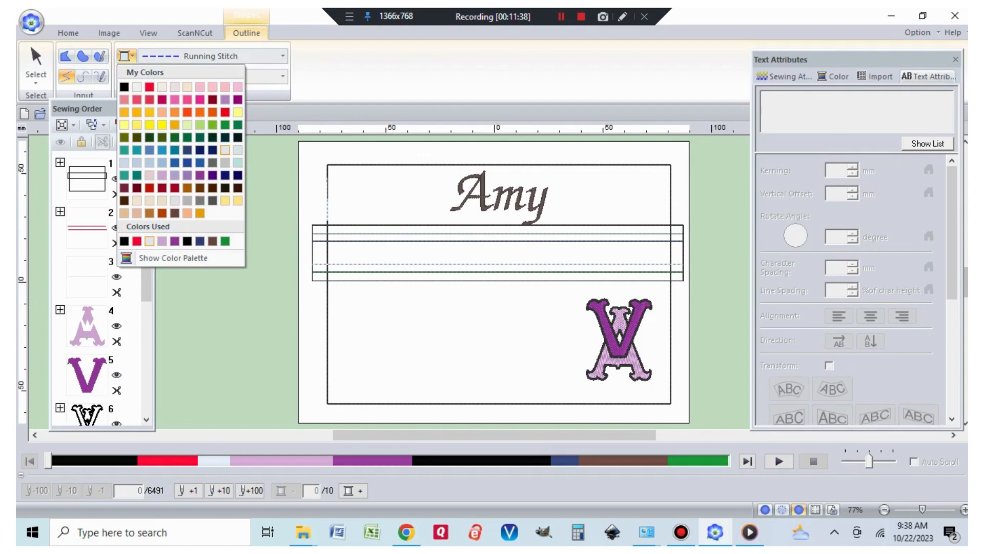
click(137, 113)
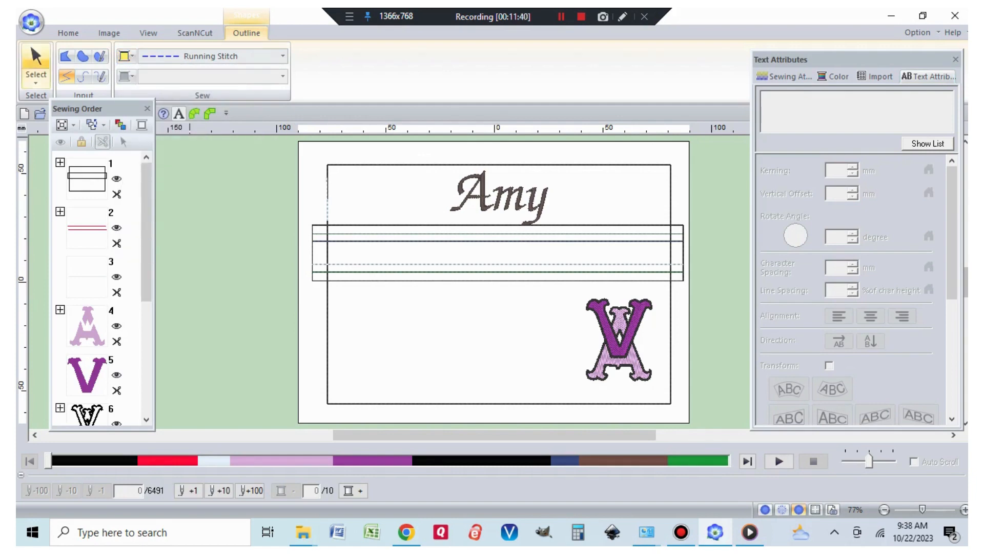
click(68, 33)
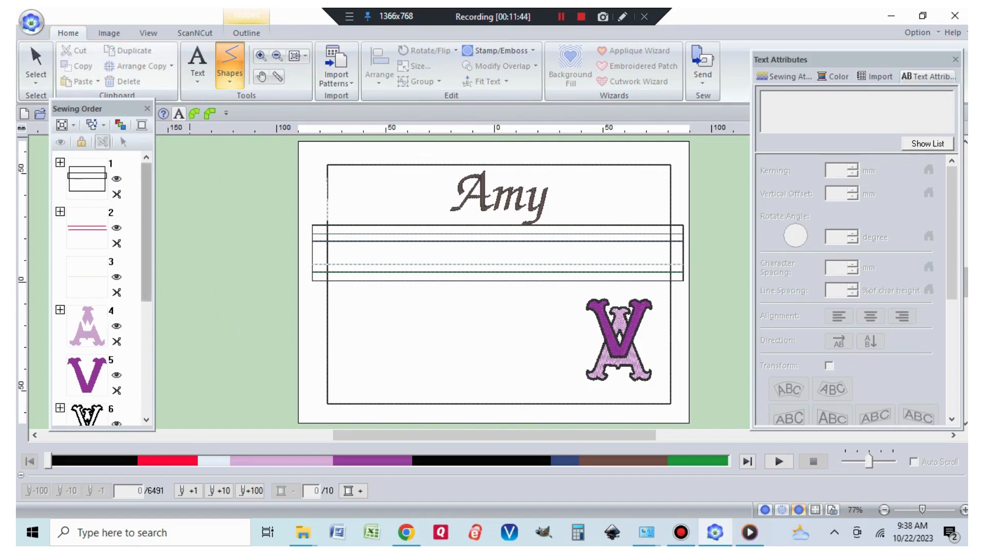
Select the short vertical line through the Sewing Order and set its line sew run times to 3
drag(146, 230, 146, 343)
click(93, 393)
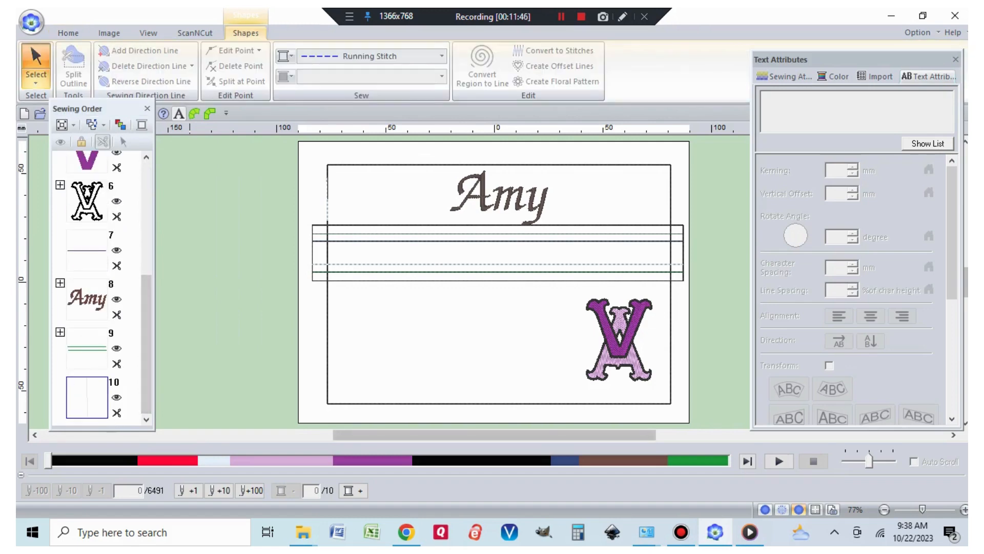
right_click(92, 393)
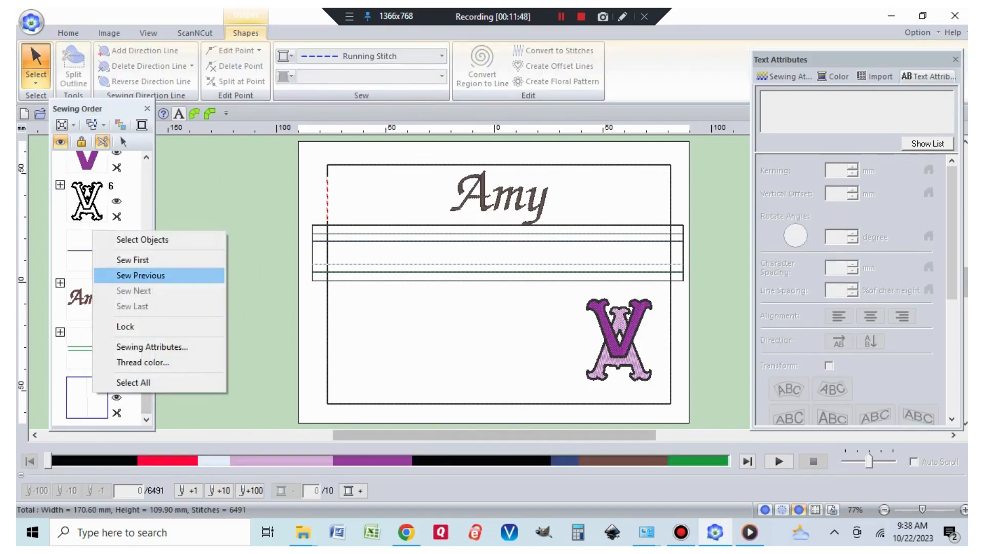
click(149, 240)
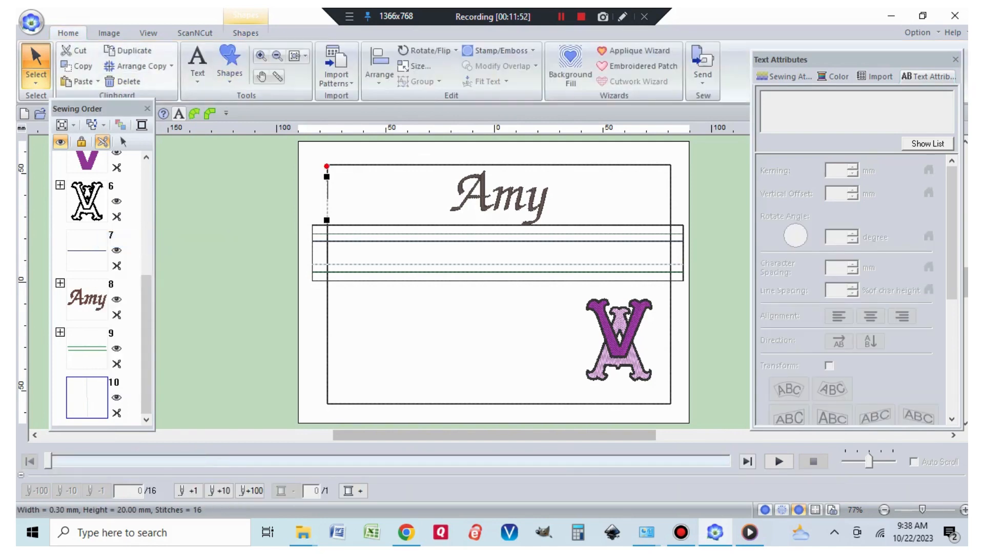
scroll(97, 287, up, 5)
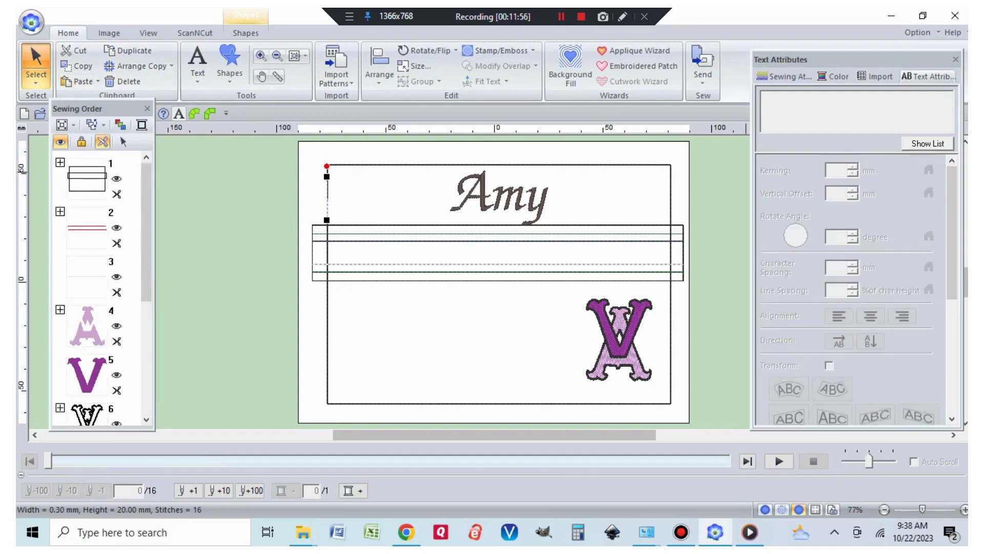
click(784, 77)
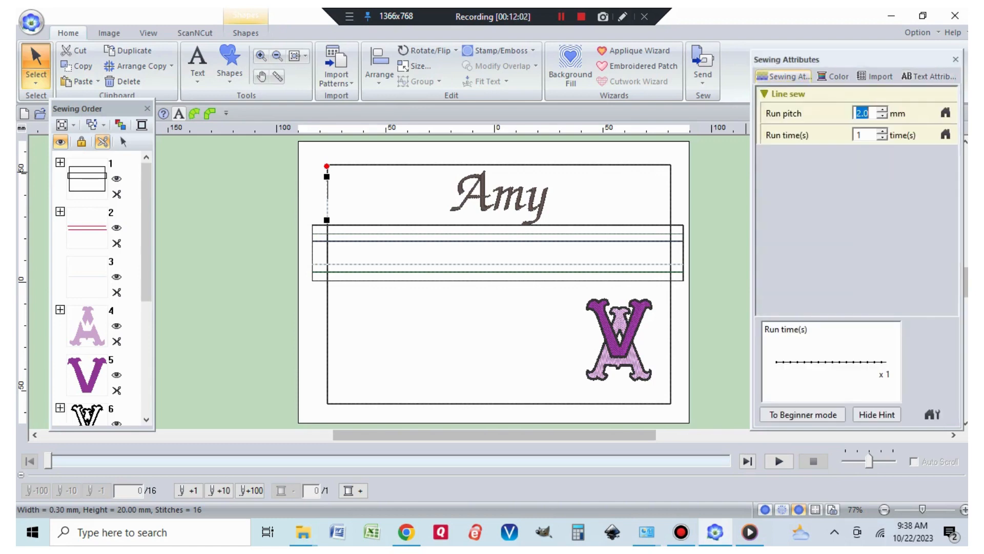
click(882, 131)
click(882, 131)
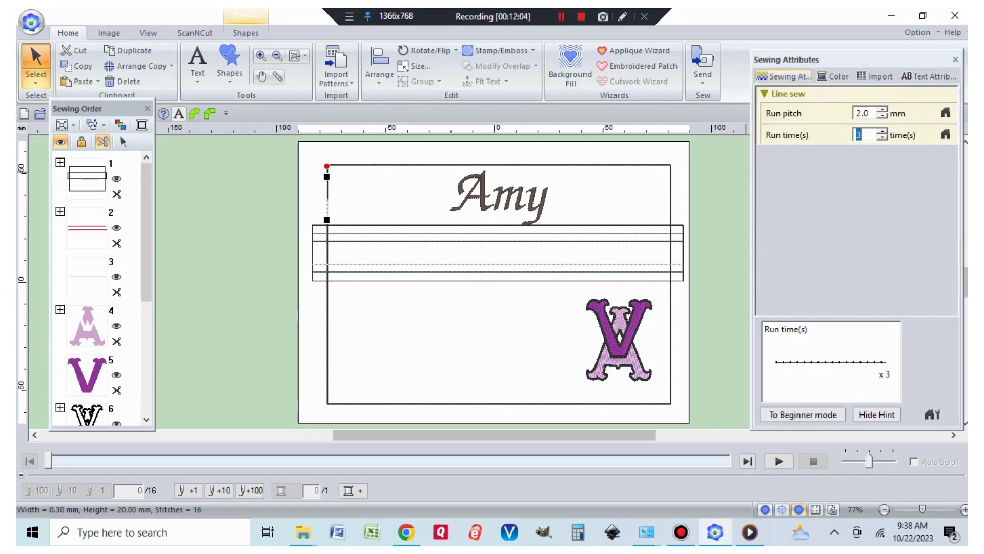
click(350, 164)
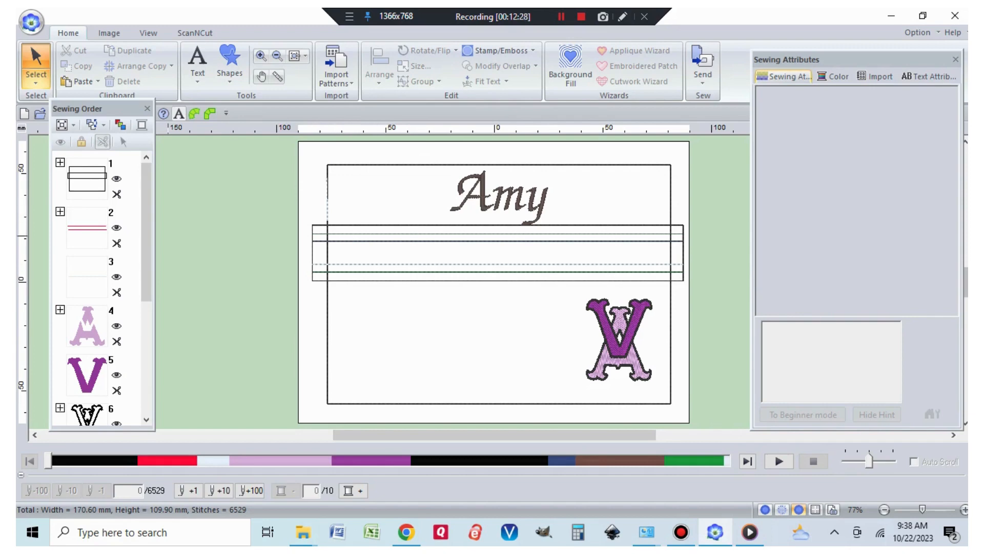
Copy the outline rectangle from the first black group and paste the copy in place at the end of the sewing order
scroll(146, 230, down, 5)
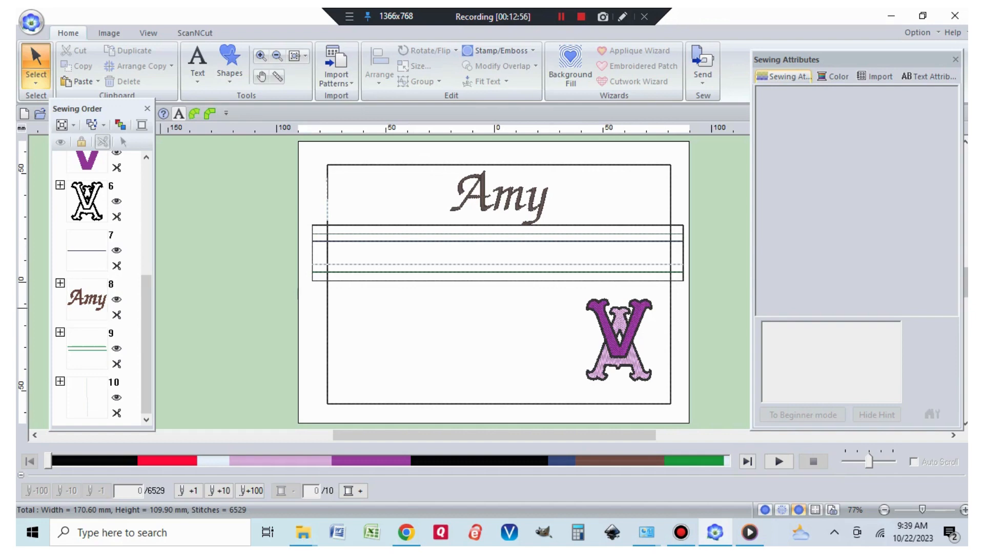
drag(147, 309, 146, 194)
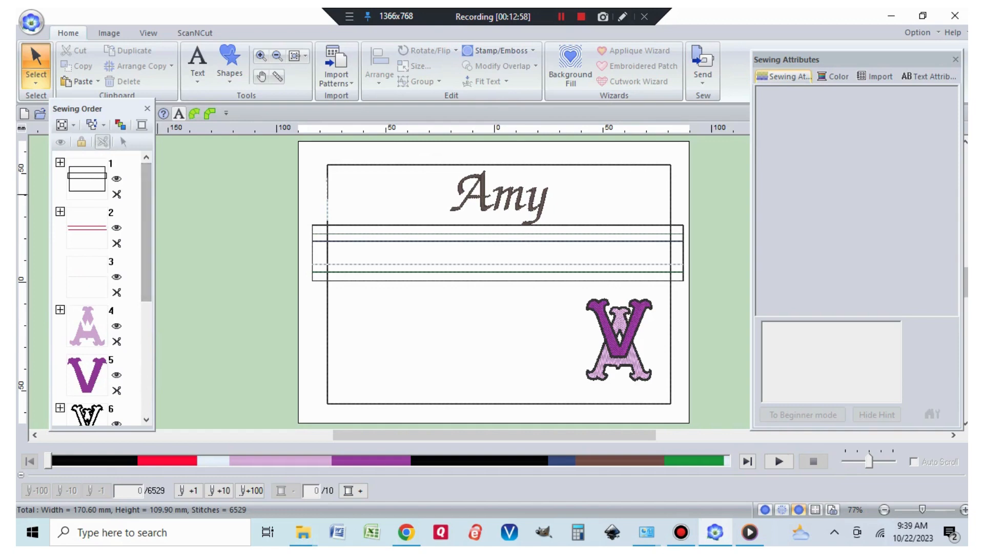
click(60, 162)
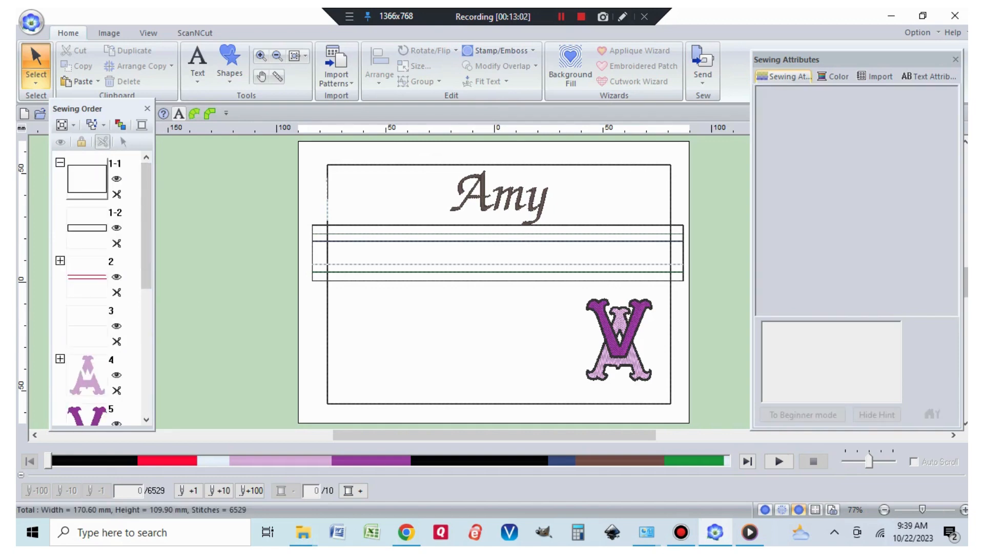
click(87, 179)
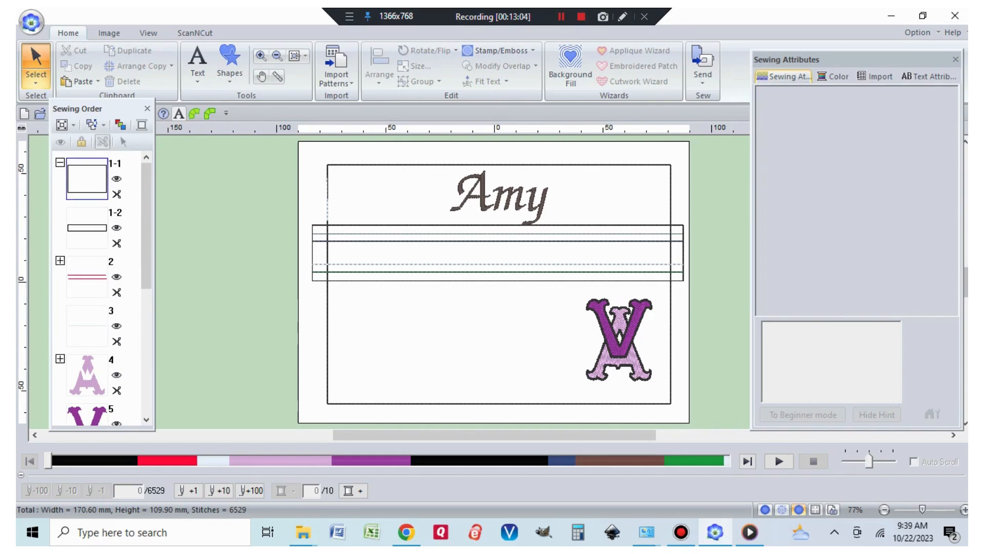
right_click(90, 179)
click(140, 187)
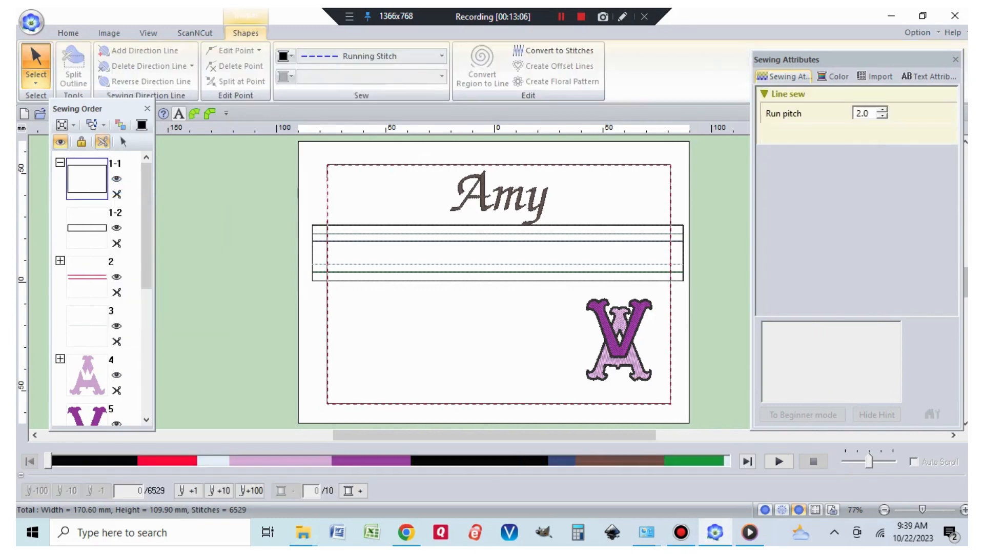
click(68, 33)
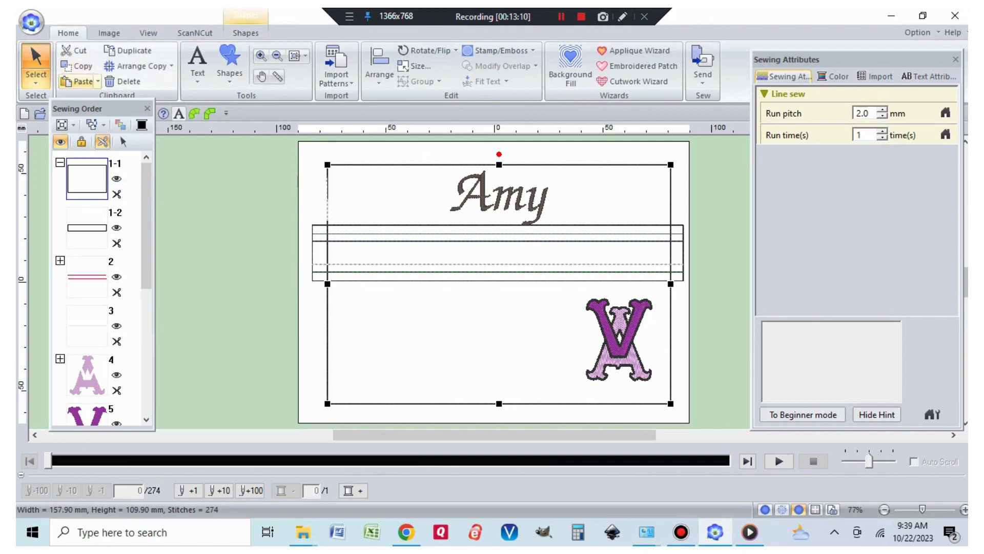
click(77, 81)
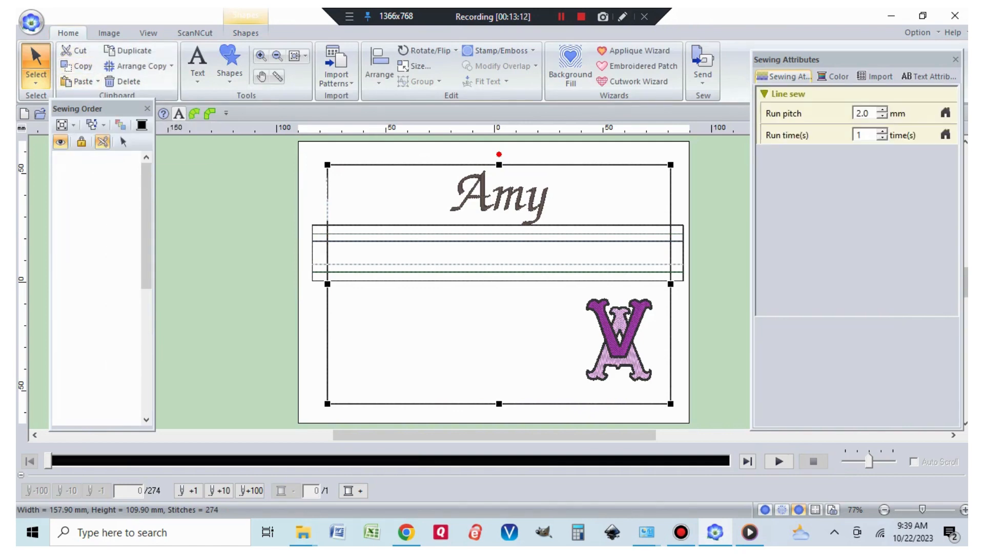
Change the pasted rectangle's thread color to orange so it sews as a separate final color
click(245, 33)
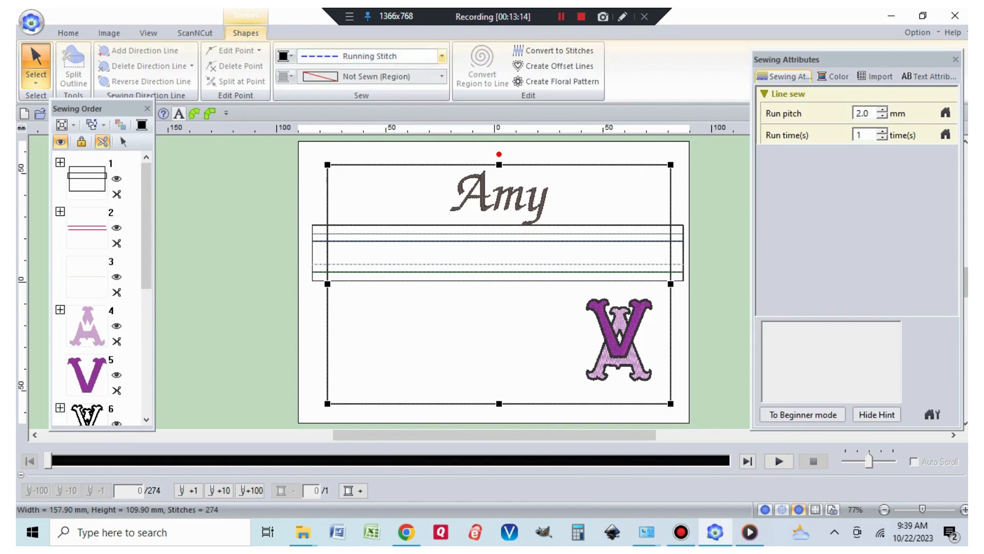
click(291, 56)
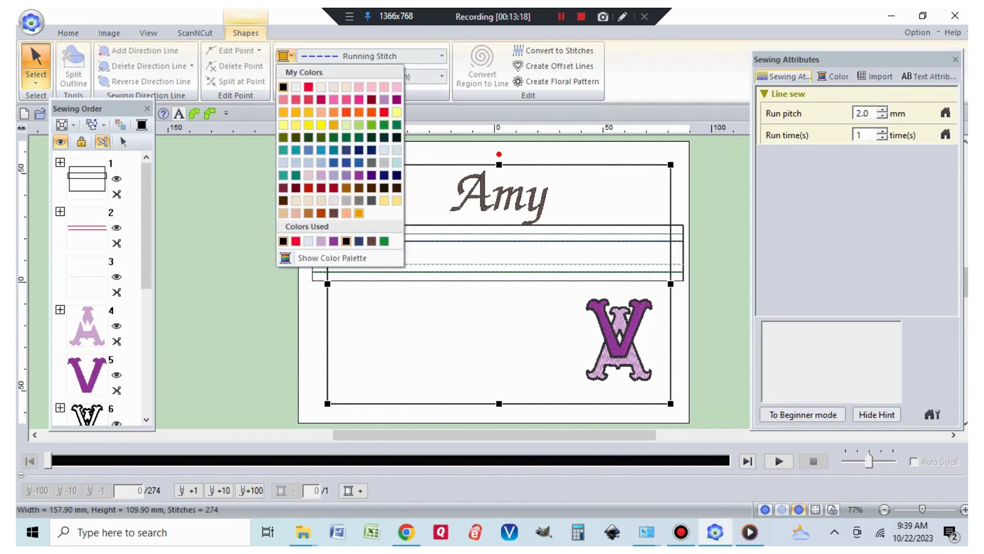
click(359, 213)
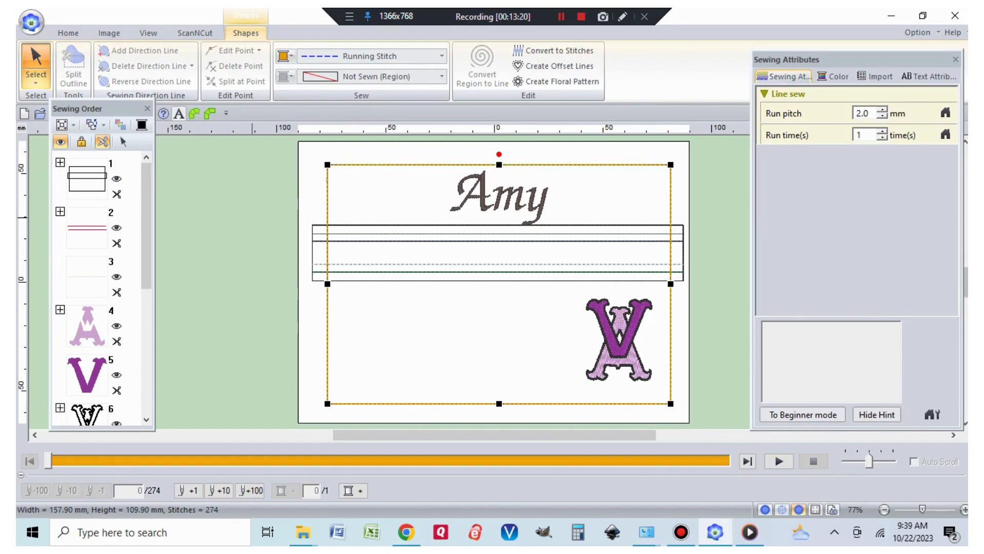
scroll(103, 287, down, 5)
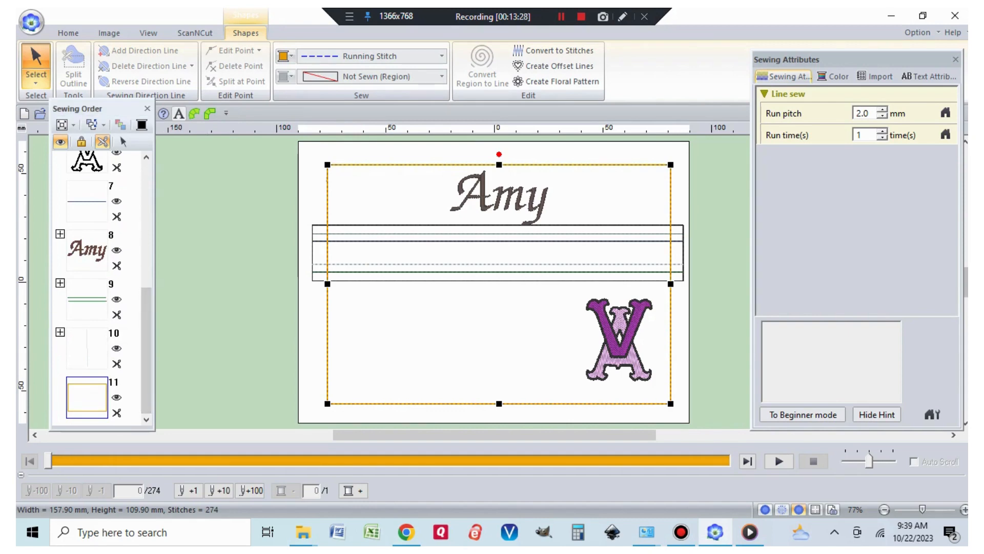
click(214, 357)
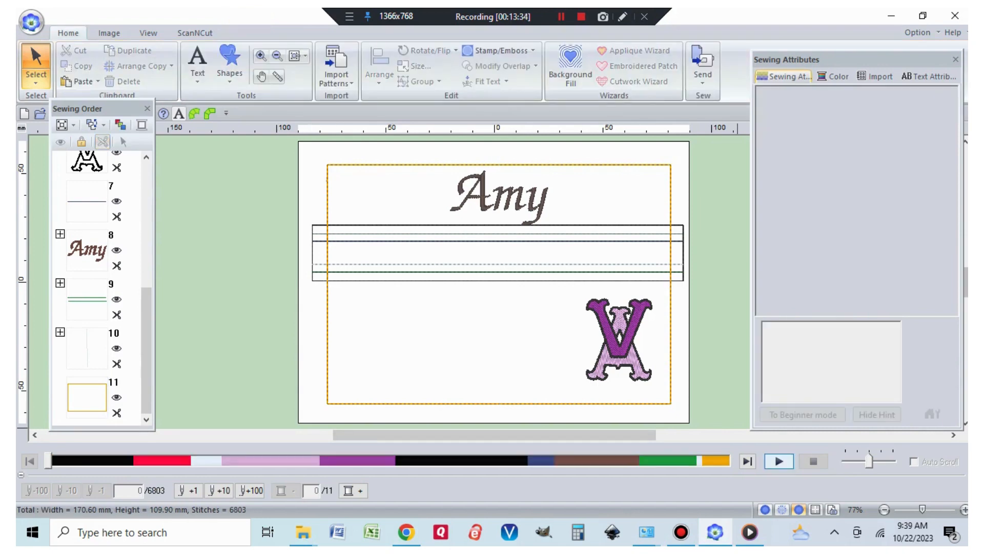
Run the stitch simulation of the whole design at maximum speed, then exit it
click(779, 461)
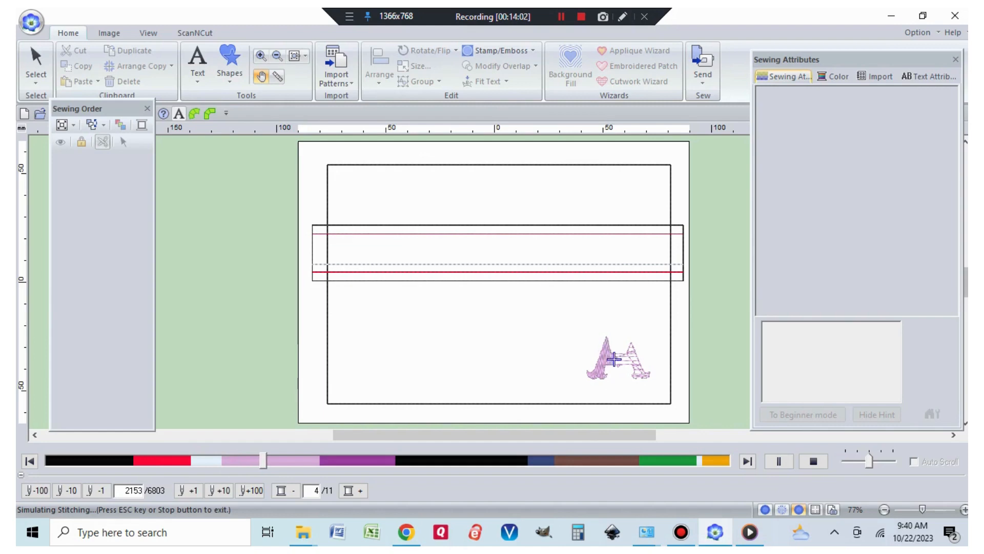
click(882, 460)
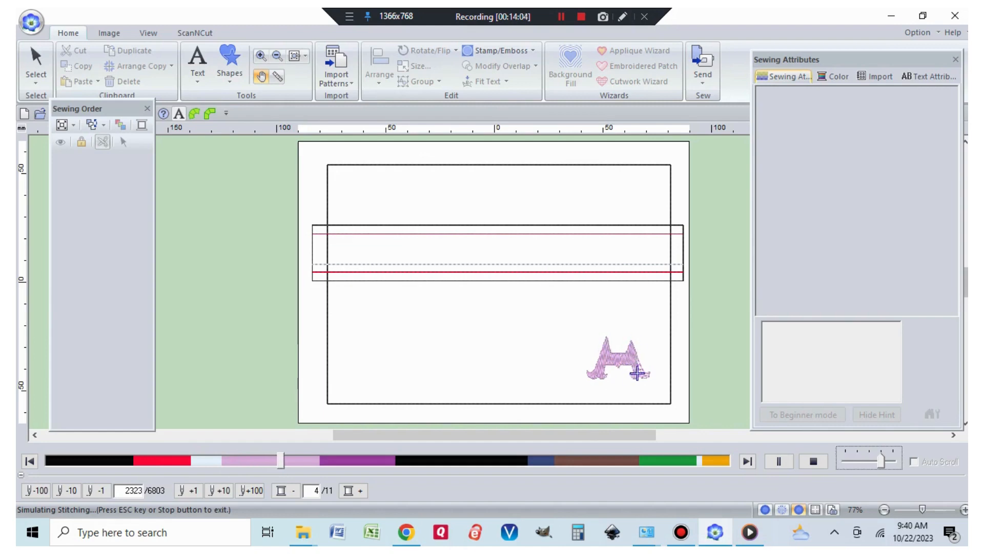
click(893, 461)
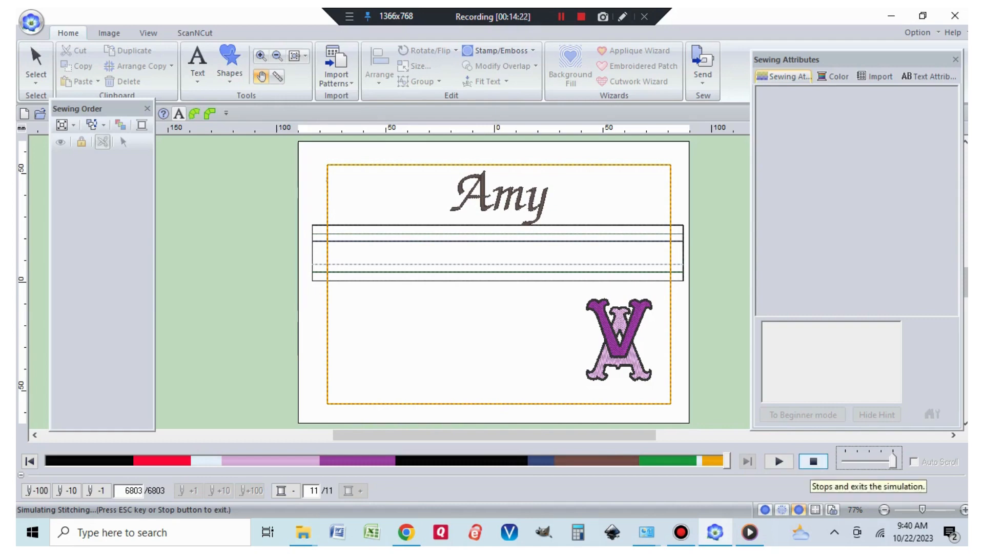
click(814, 461)
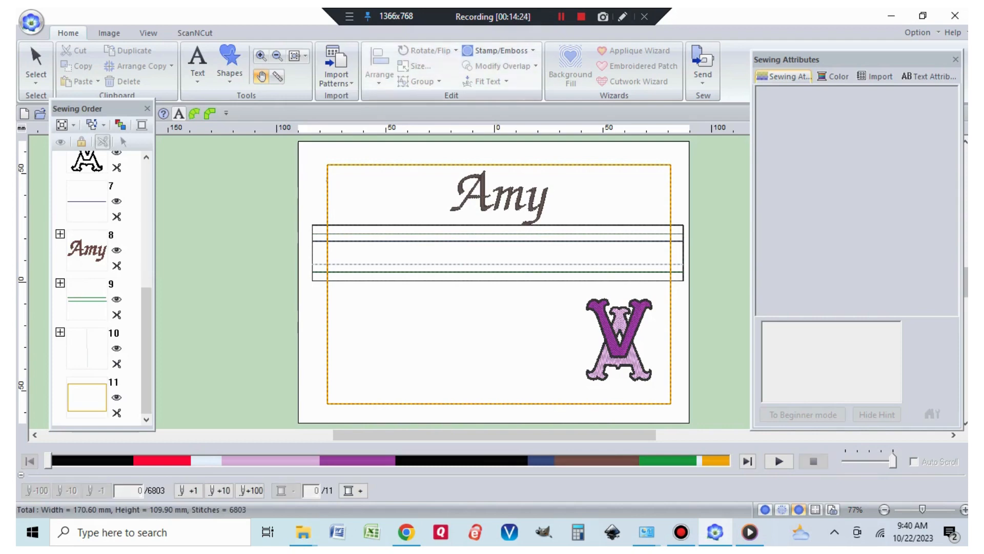